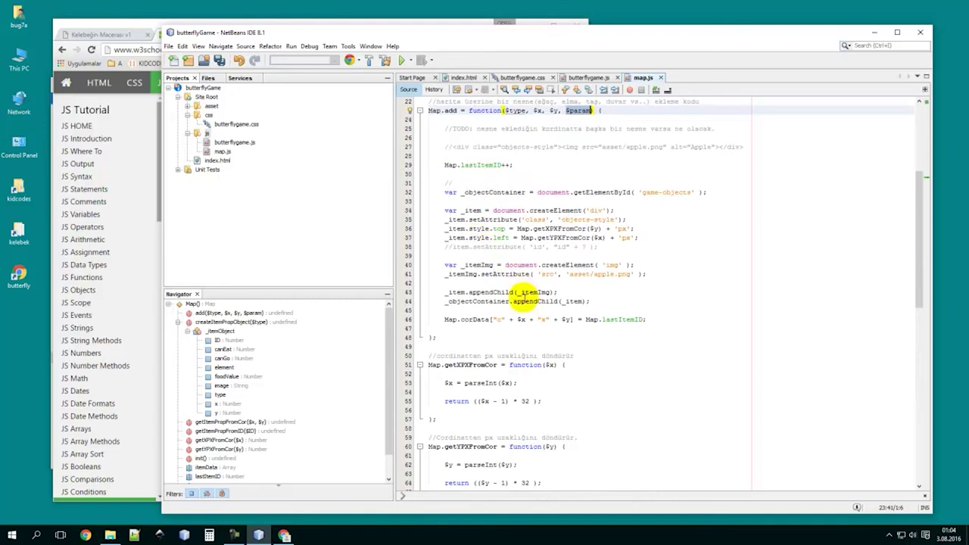
In the "apple" case of Map.createItemPropObject in map.js, add the line _itemObject.pasiveImage = ""; after foodValue.
scroll(573, 121, "up", 2)
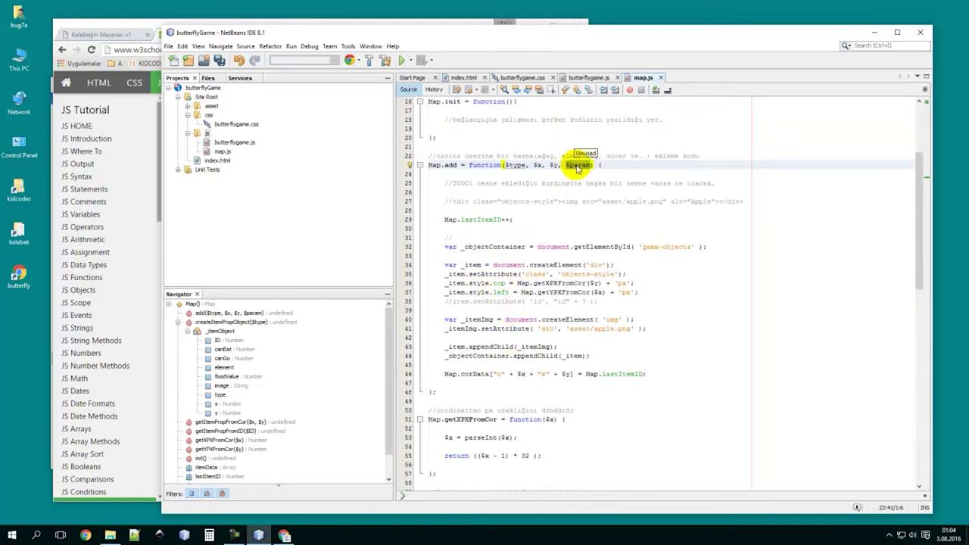
scroll(534, 249, "down", 3)
scroll(461, 318, "down", 4)
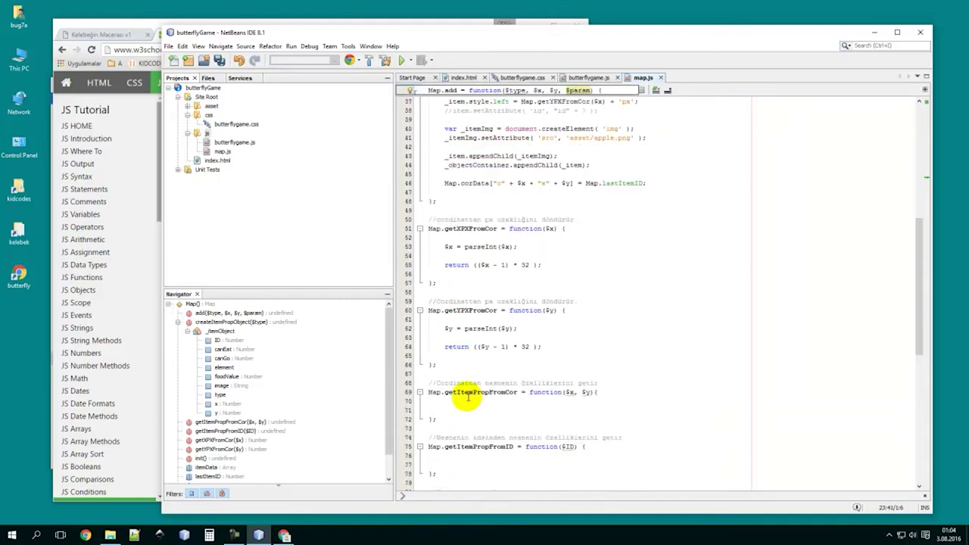
scroll(467, 399, "down", 7)
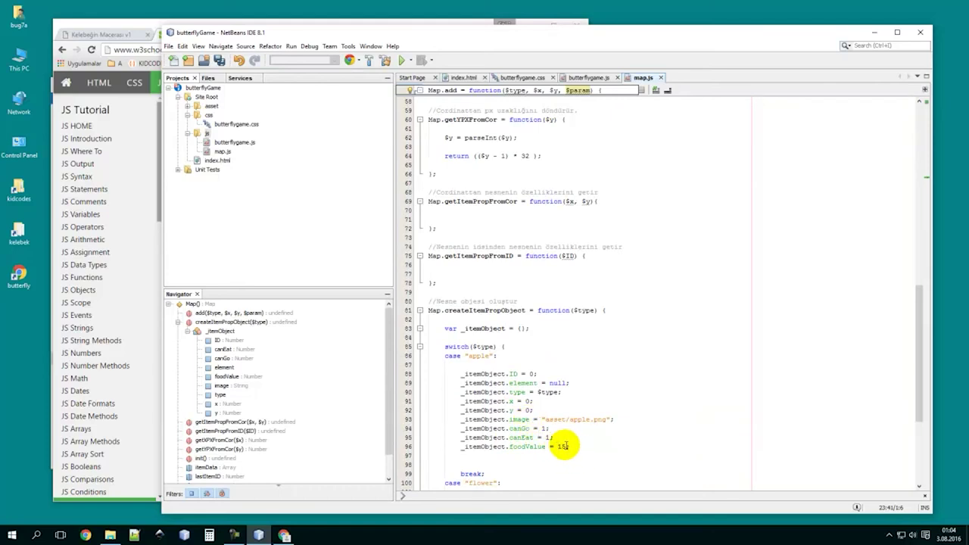
left_click(547, 455)
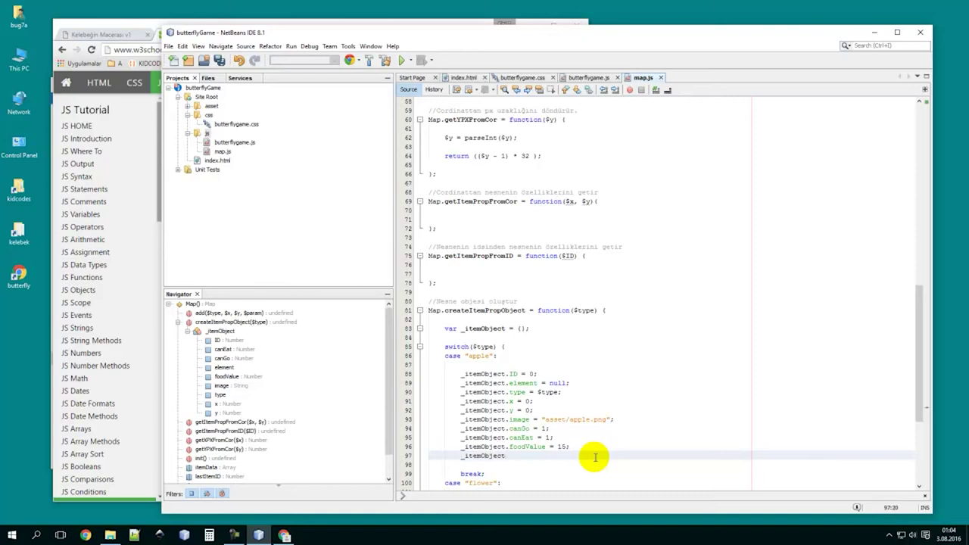
type("pa")
type("'")
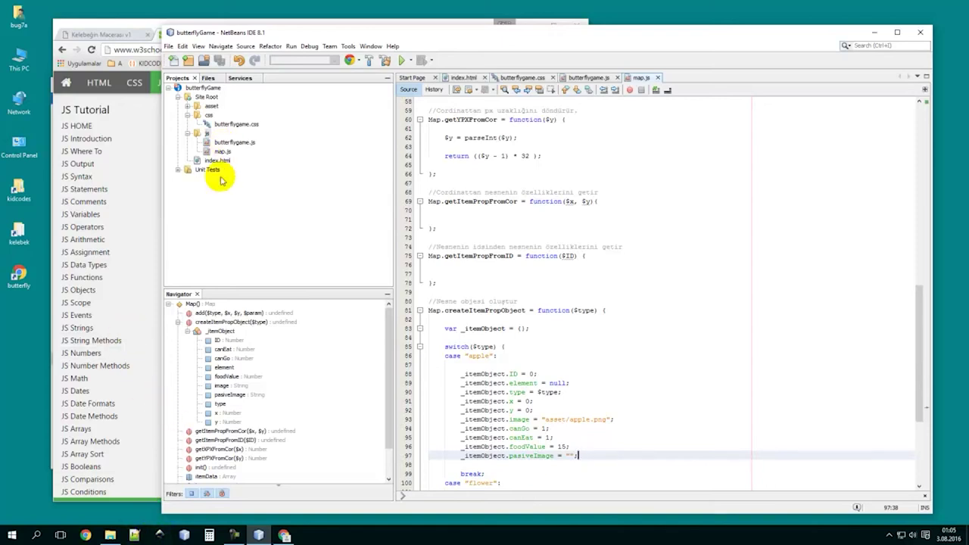
Start Inkscape and browse the project to source/butterflyGame/public_html/asset to check the existing game images.
left_click(160, 535)
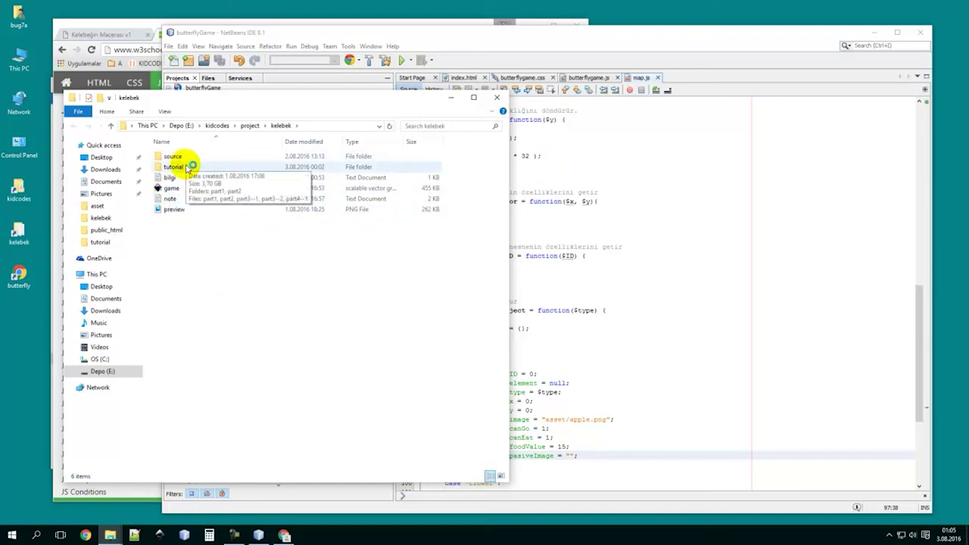
mouse_move(109, 535)
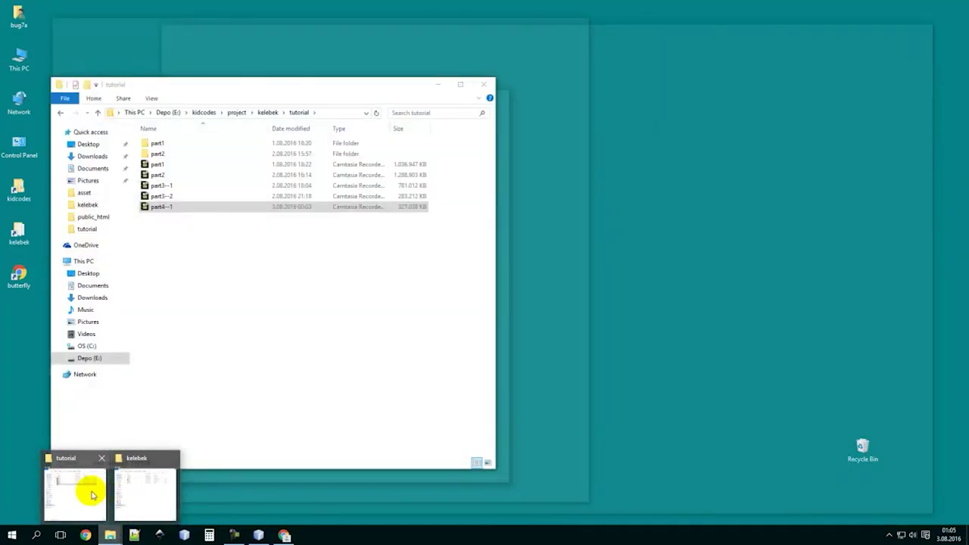
left_click(91, 491)
left_click(268, 112)
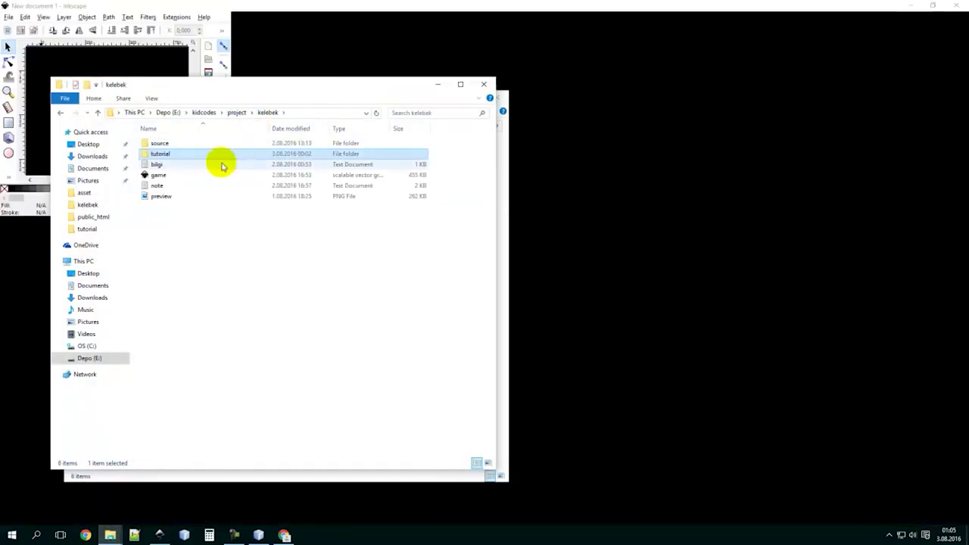
double_click(162, 144)
double_click(169, 144)
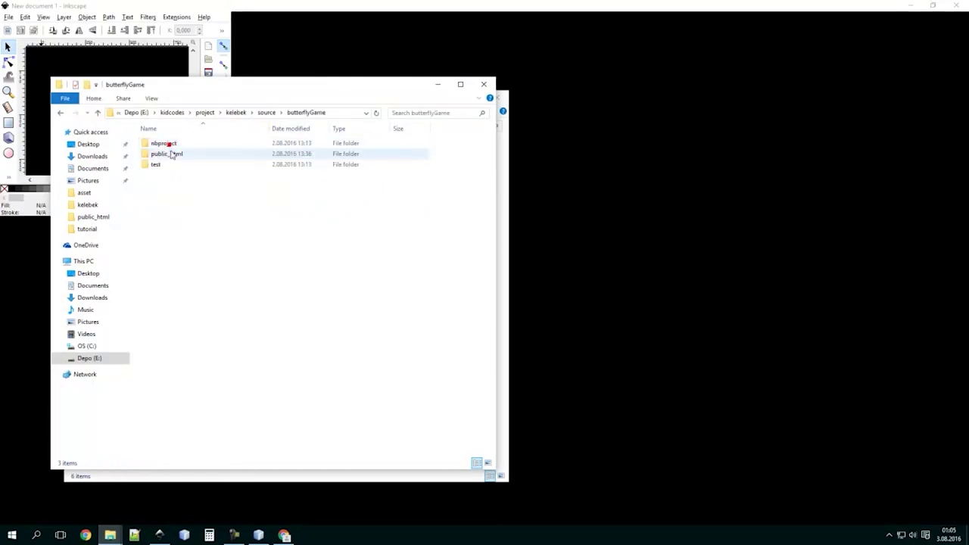
left_click(171, 155)
double_click(170, 154)
double_click(169, 144)
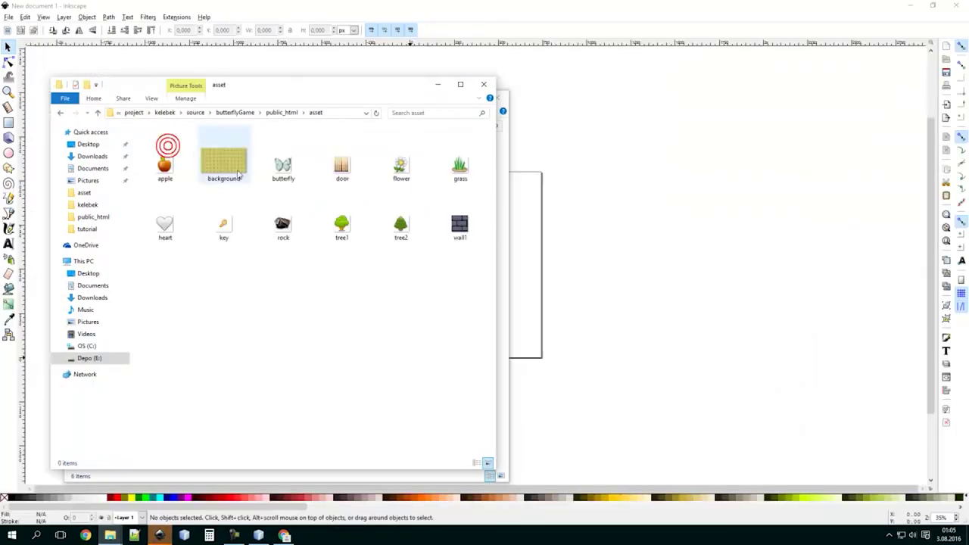
left_click_drag(313, 89, 678, 74)
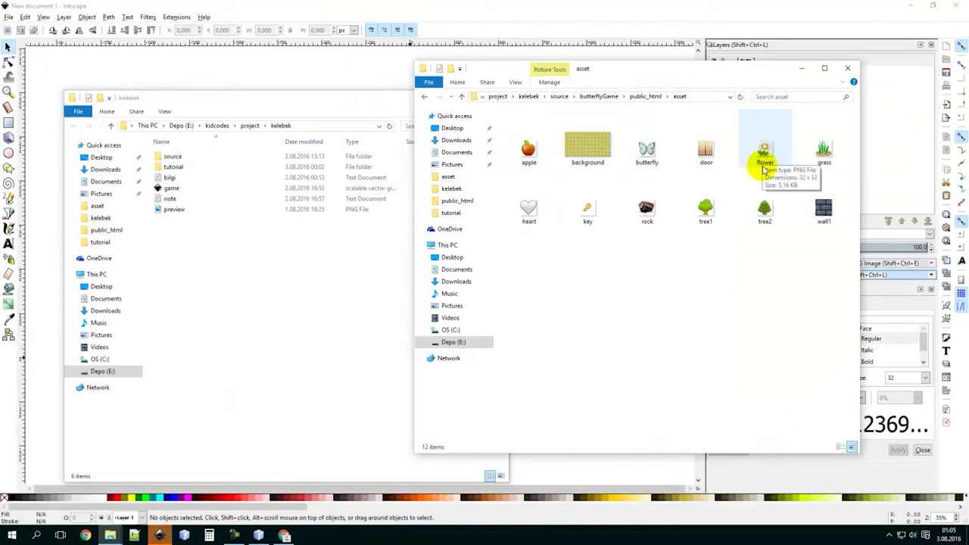
left_click(312, 63)
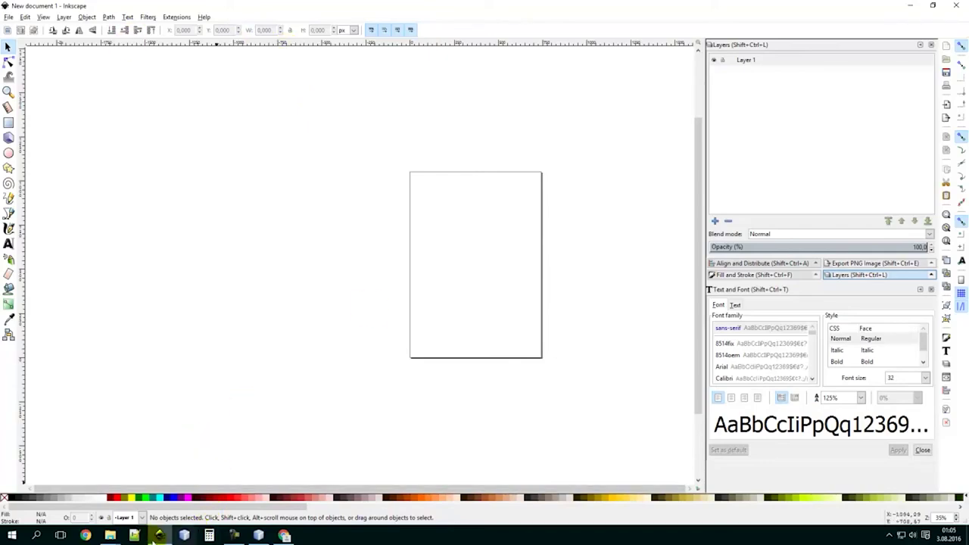
Open the game drawing from the kelebek folder in Inkscape and close the blank new document.
mouse_move(110, 535)
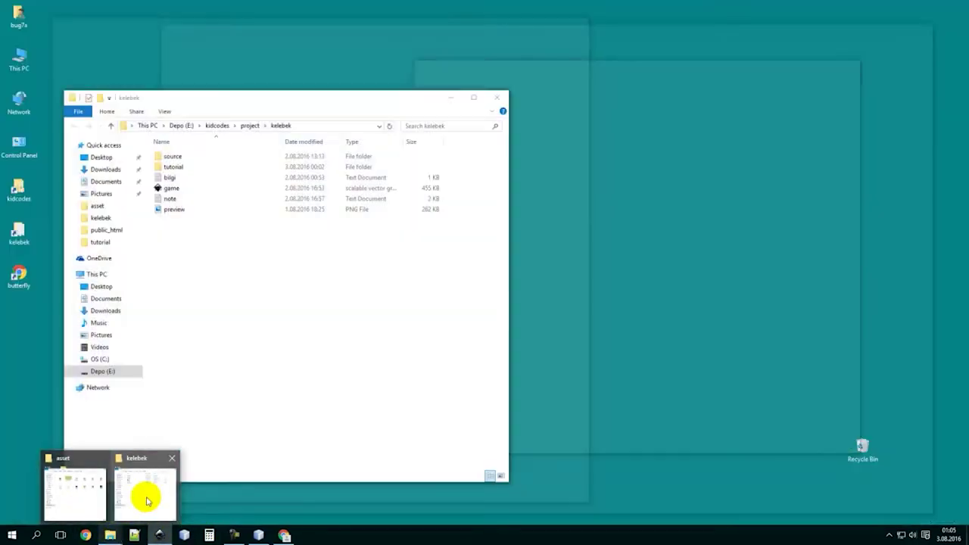
left_click(145, 497)
left_click(180, 188)
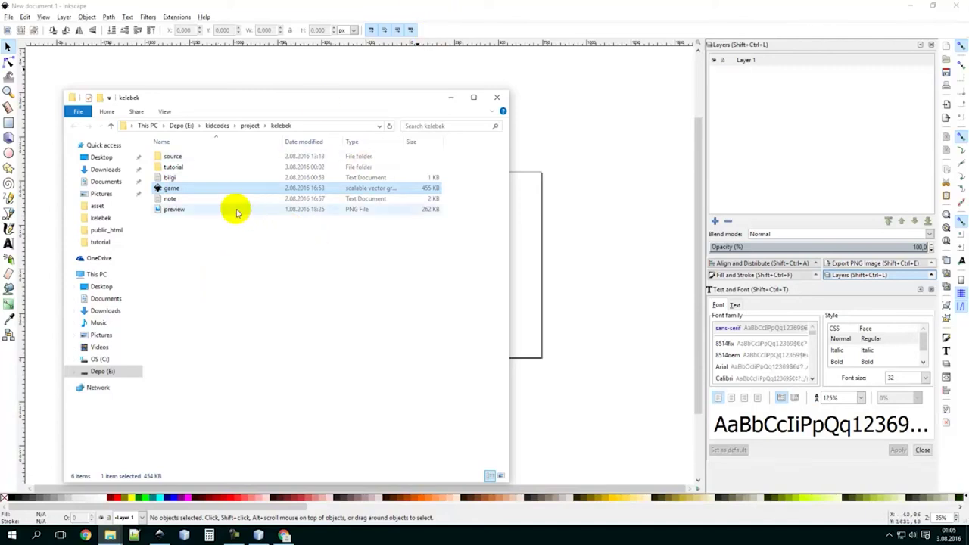
left_click(206, 296)
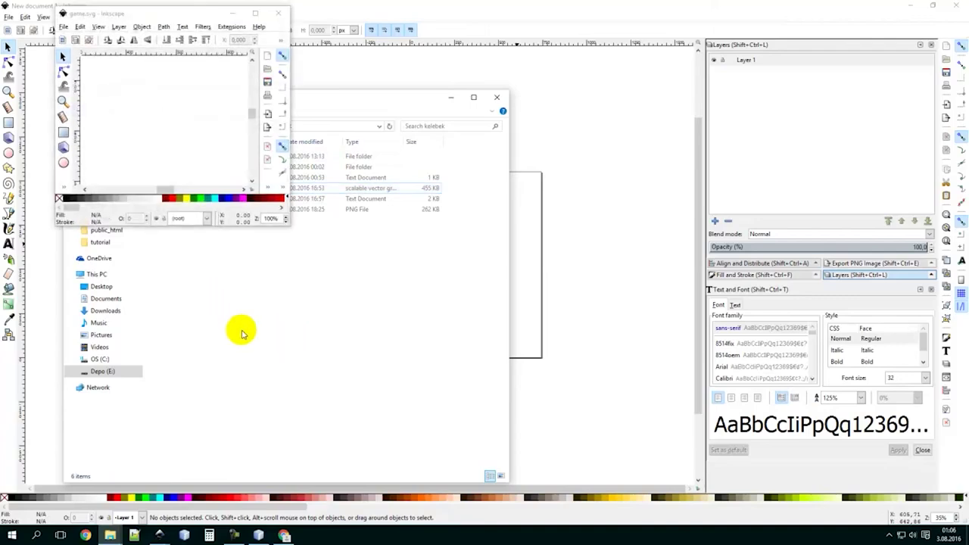
left_click(696, 11)
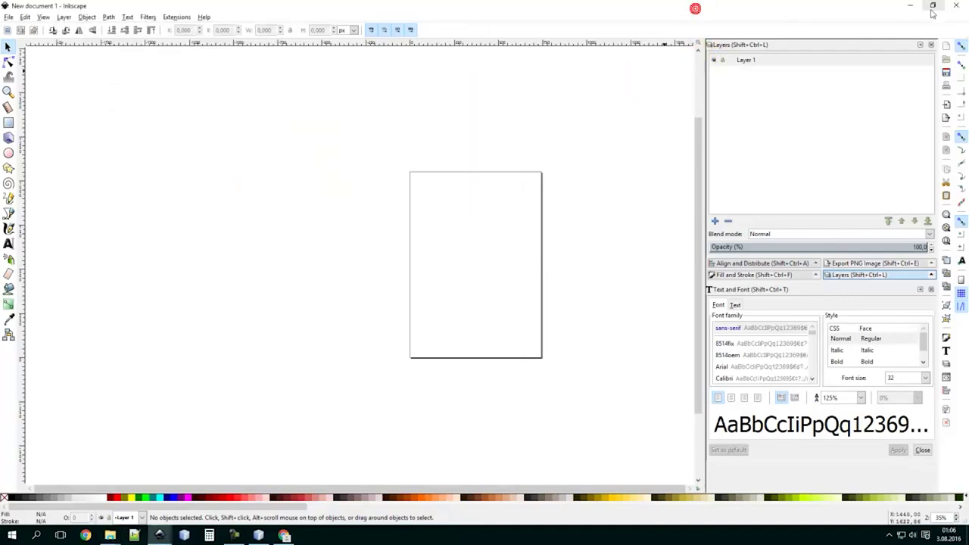
left_click(955, 5)
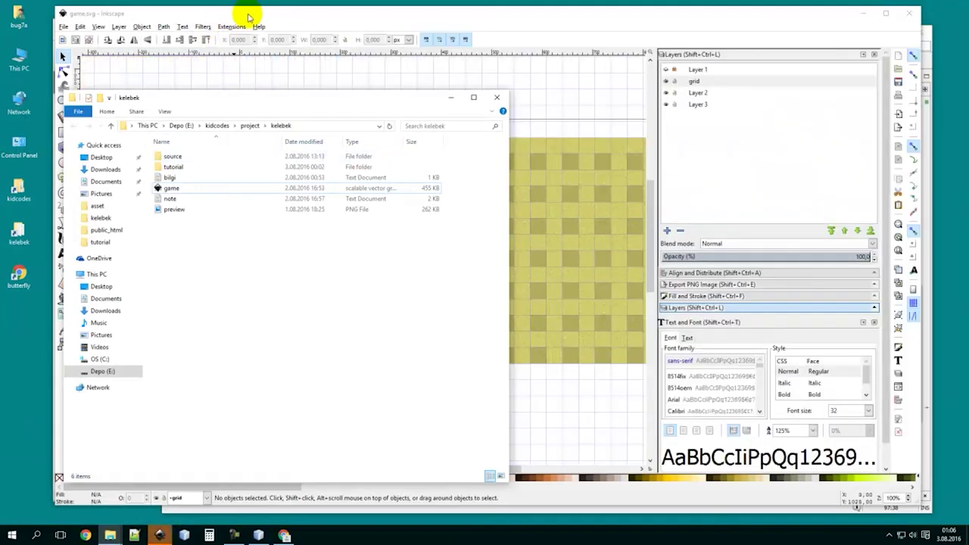
left_click(247, 15)
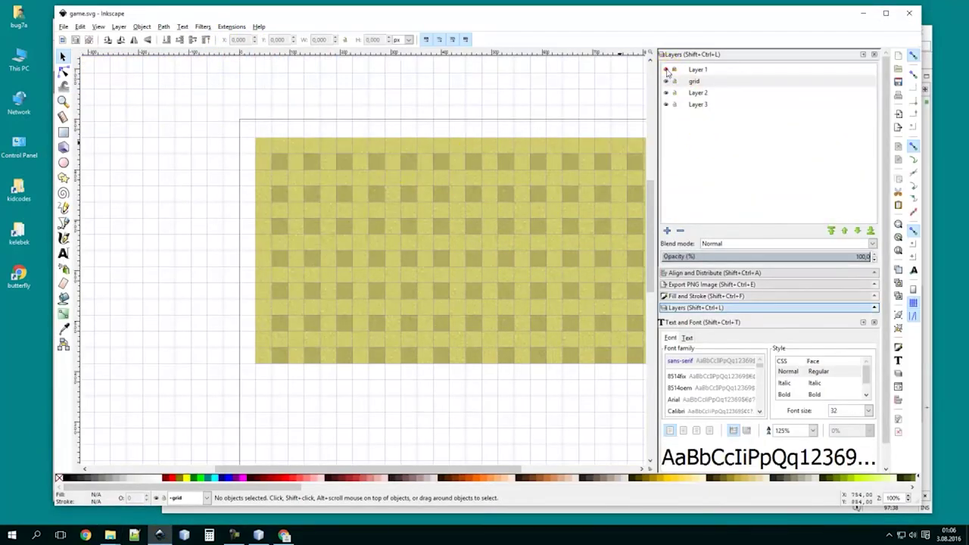
Make Layer 1 visible and set the PNG export area to the selected greyscale flower.
left_click(666, 70)
left_click(677, 80)
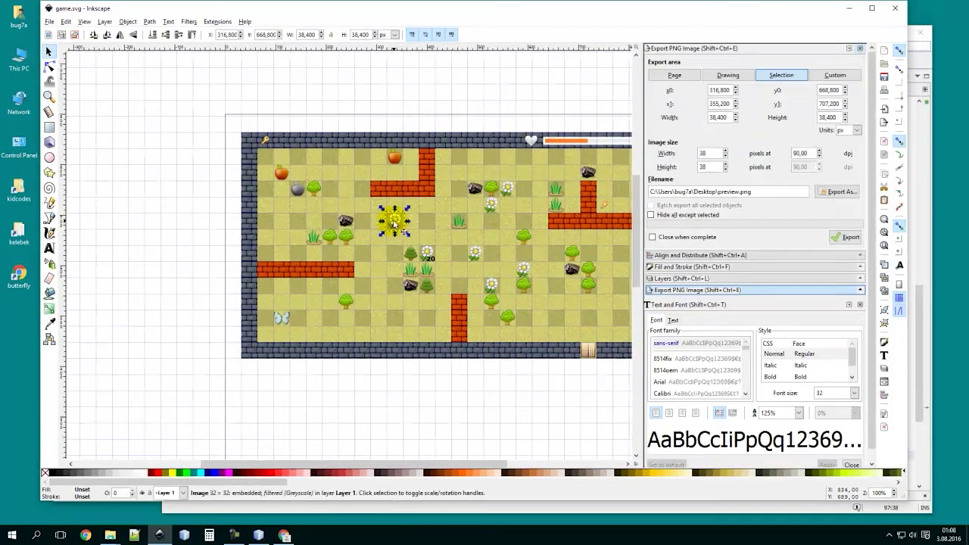
left_click(393, 220)
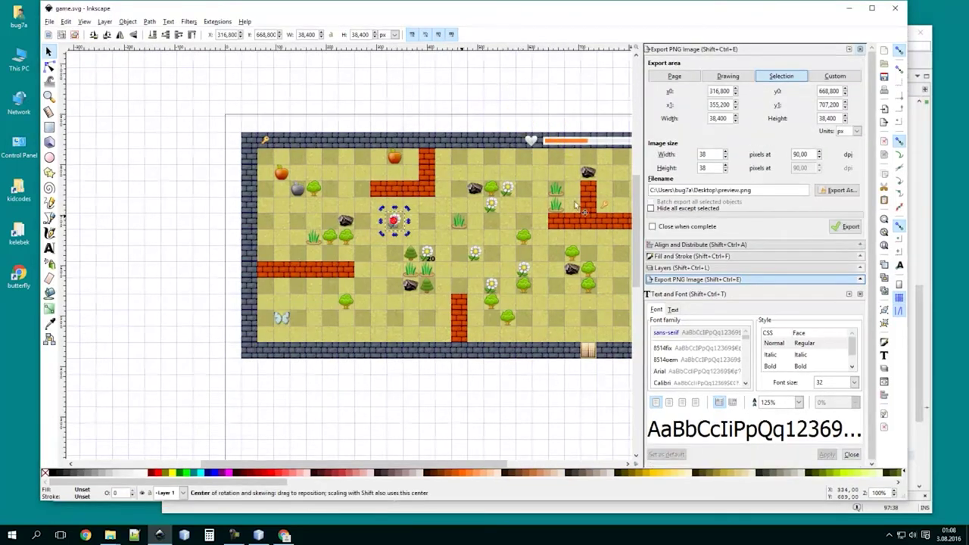
key("alt+f")
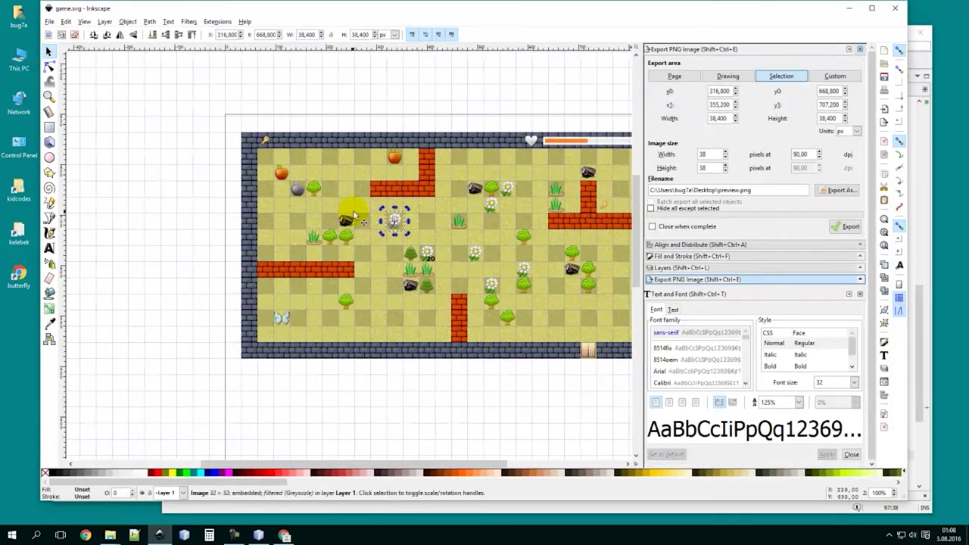
left_click(779, 78)
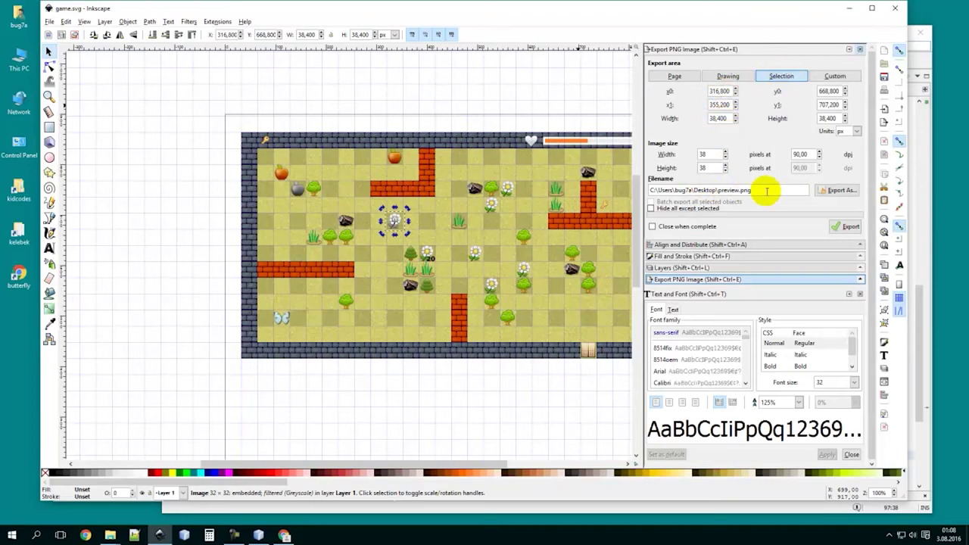
Set the export location to butterflyGame/public_html/asset and name the PNG file flower.passive.
left_click(834, 191)
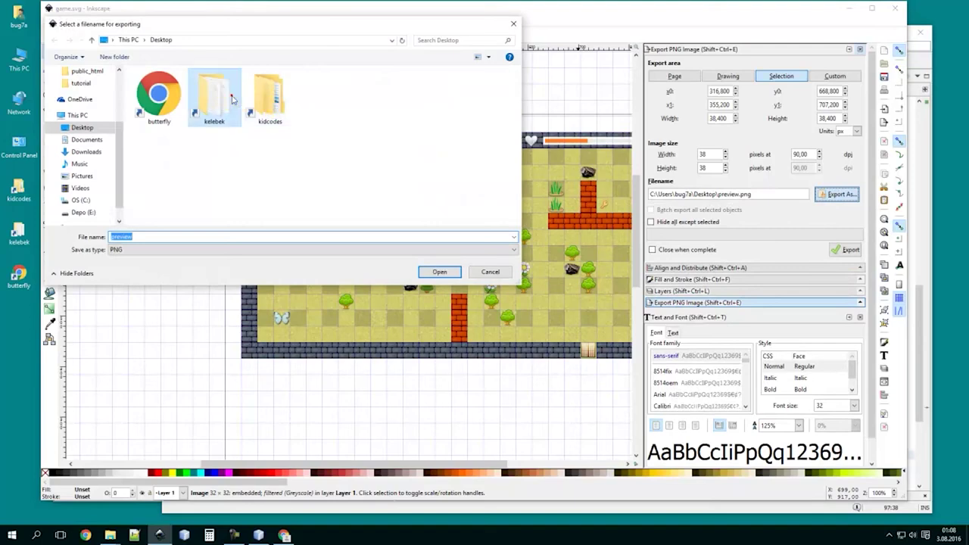
double_click(217, 94)
double_click(151, 86)
double_click(155, 86)
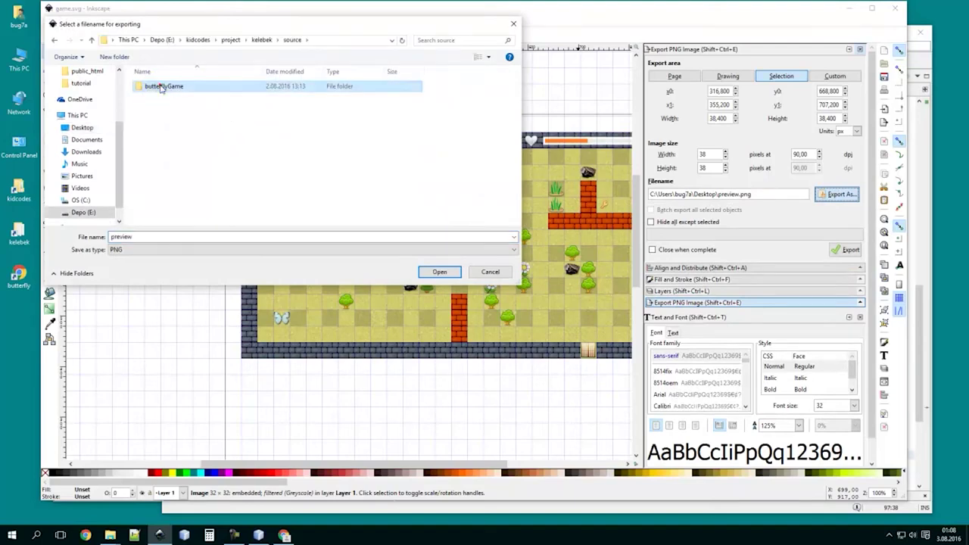
double_click(155, 96)
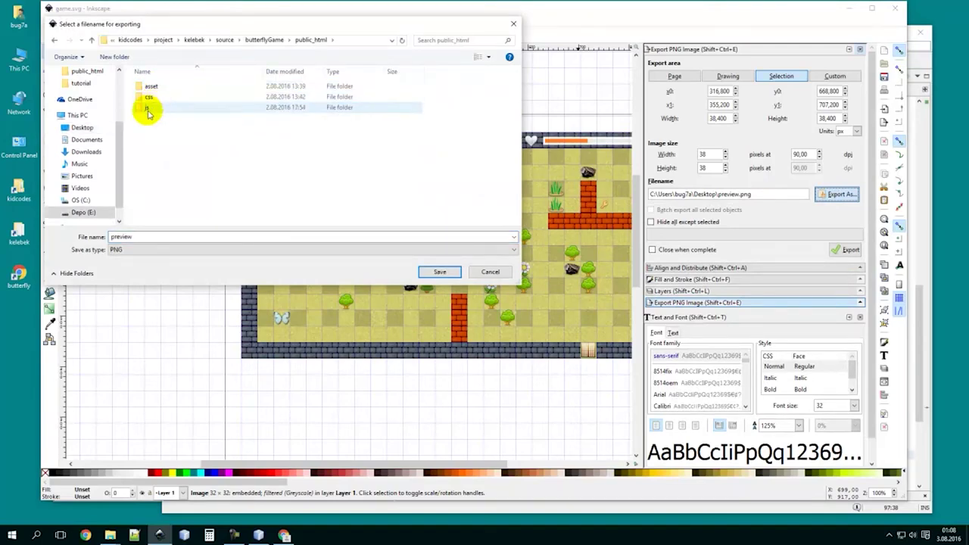
double_click(151, 87)
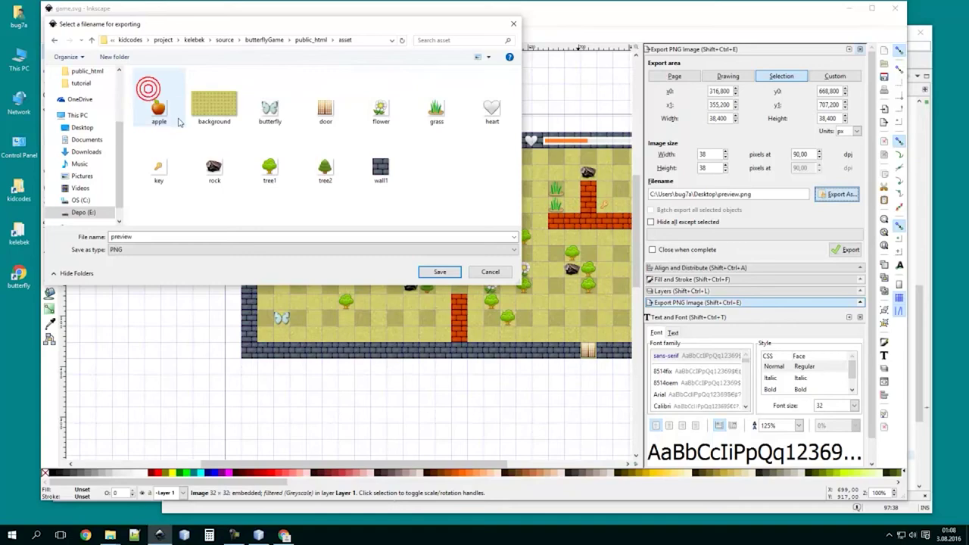
left_click(378, 113)
double_click(163, 237)
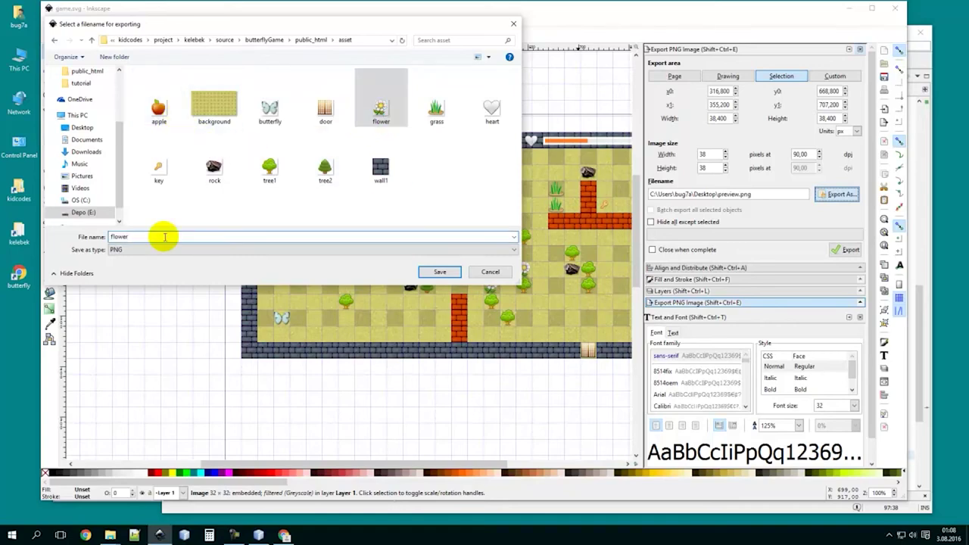
type(".passive")
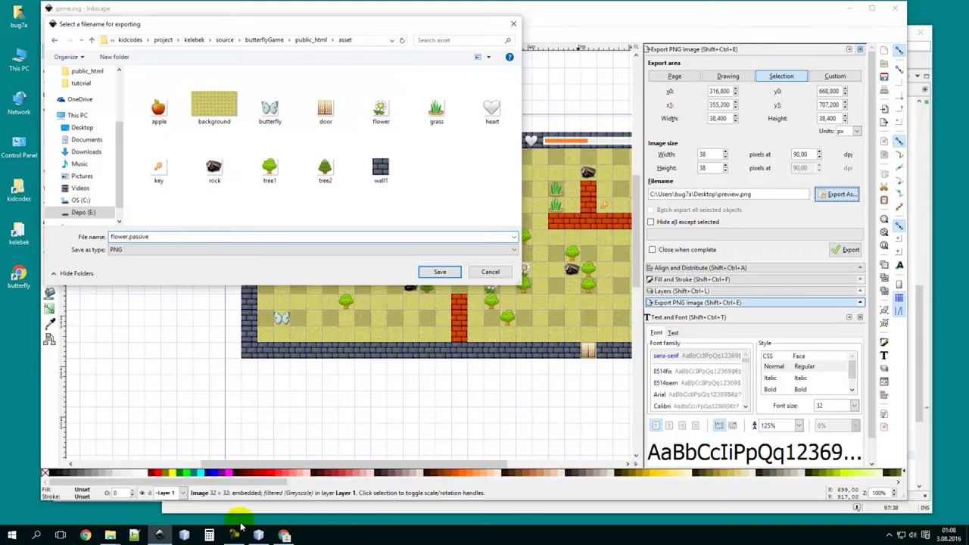
Switch to NetBeans, correct the apple item's property name to passiveImage, and return to the Inkscape export dialog.
mouse_move(236, 535)
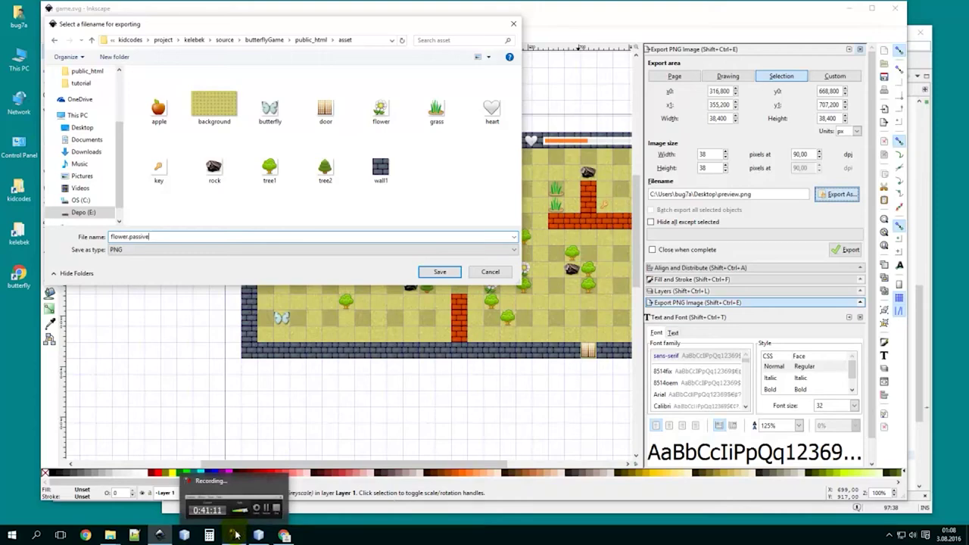
left_click(260, 535)
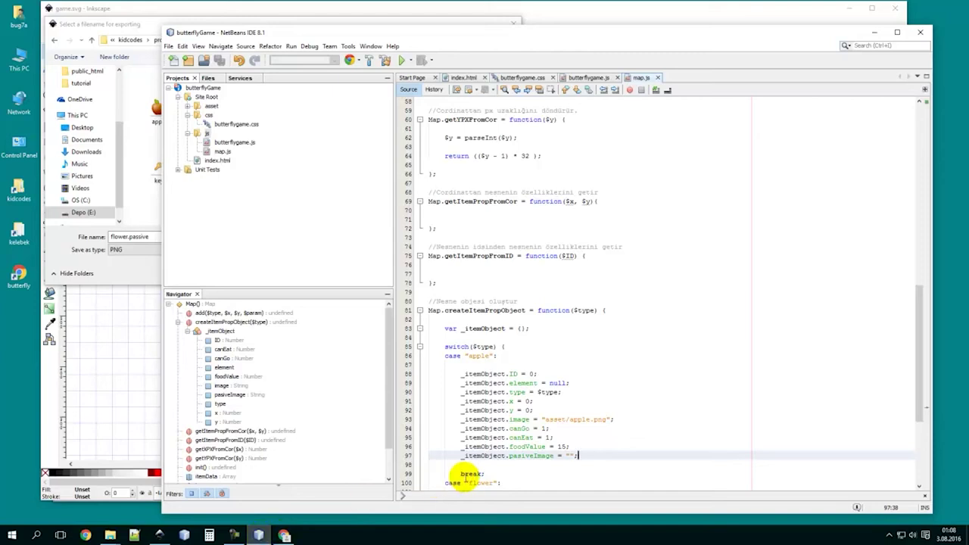
left_click(521, 455)
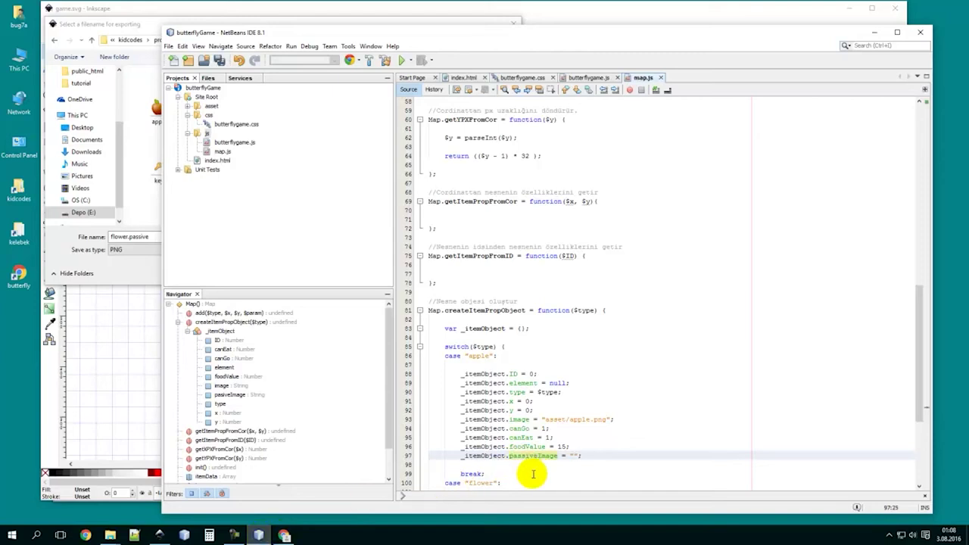
key("alt+Tab")
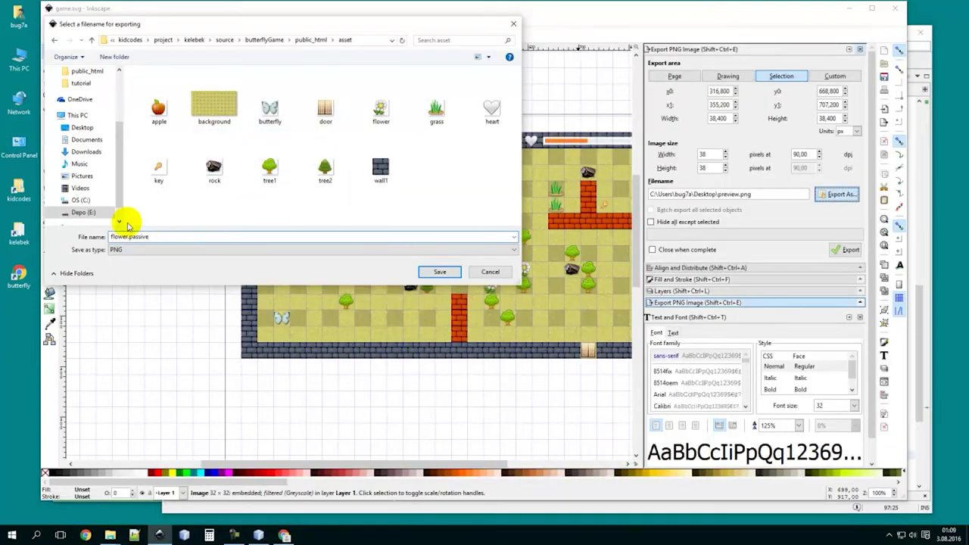
Confirm the chosen file name and export the greyscale flower as flower.passive.png.
left_click(433, 272)
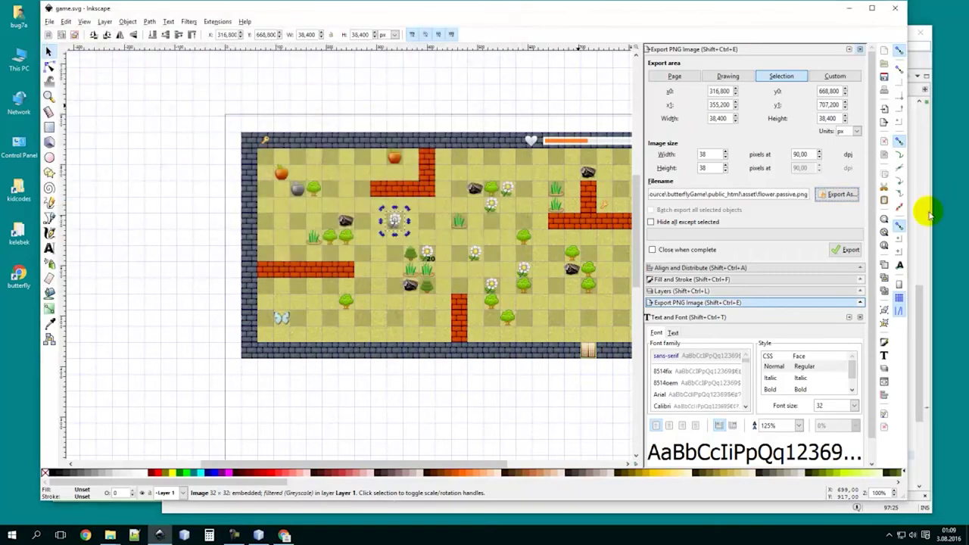
left_click(848, 250)
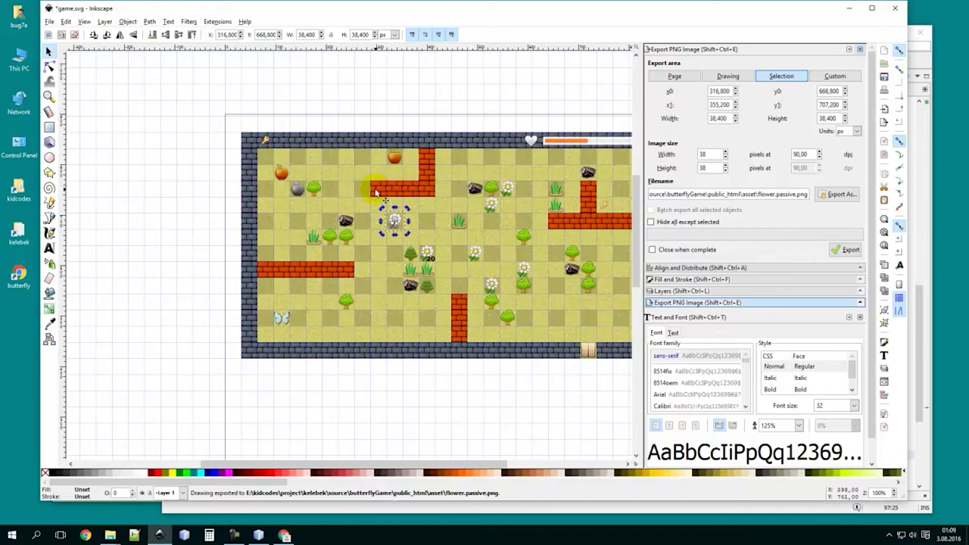
Select the first red brick tile of the upper wall and browse to butterflyGame/public_html/asset as its PNG export location.
left_click(376, 190)
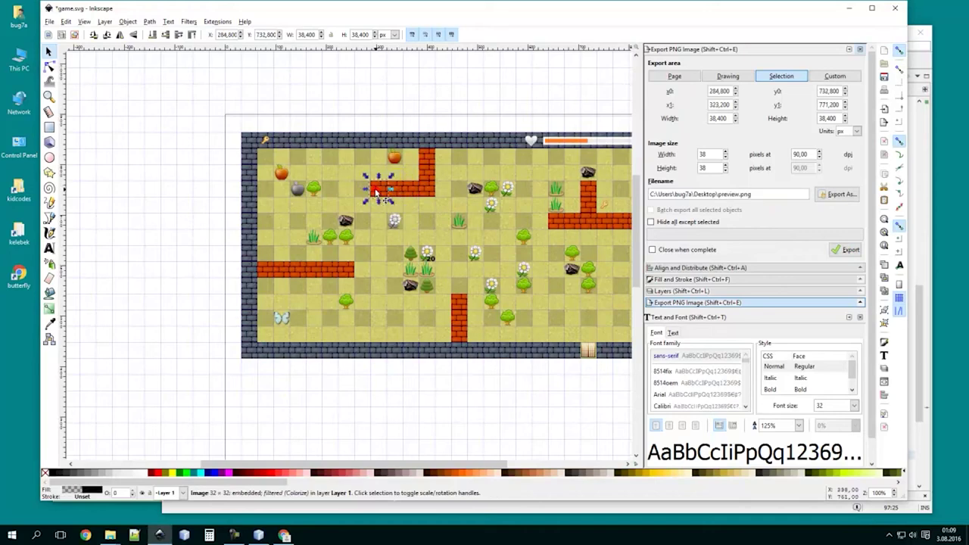
left_click(831, 195)
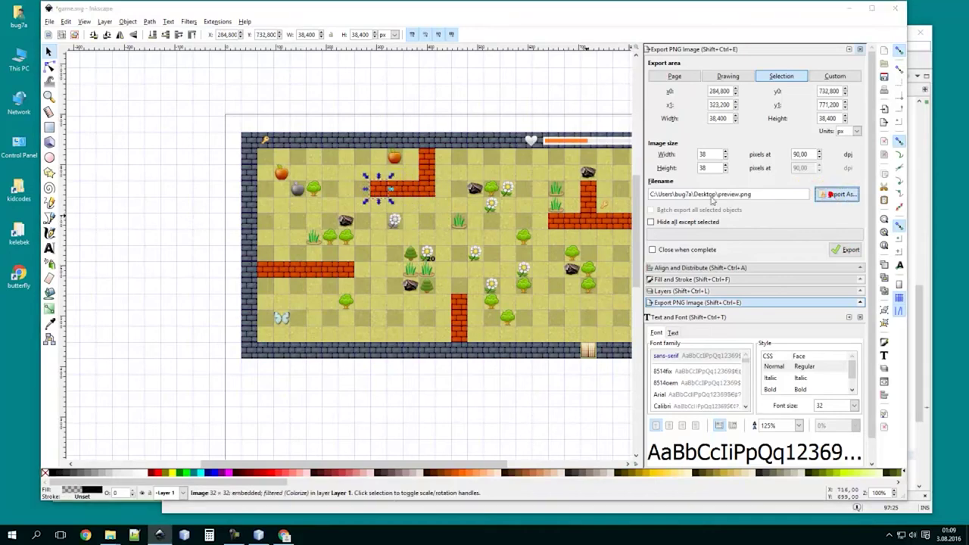
double_click(225, 97)
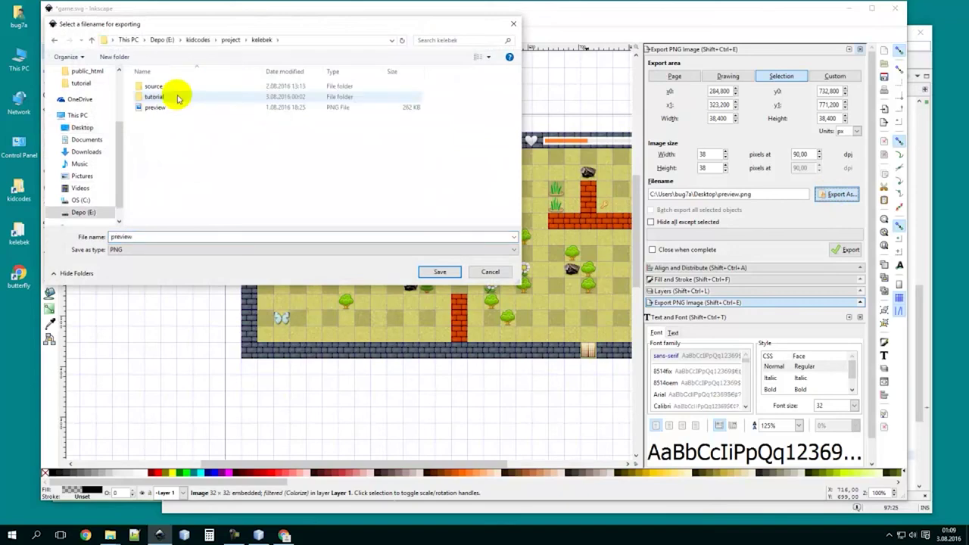
double_click(173, 87)
left_click(175, 88)
double_click(174, 88)
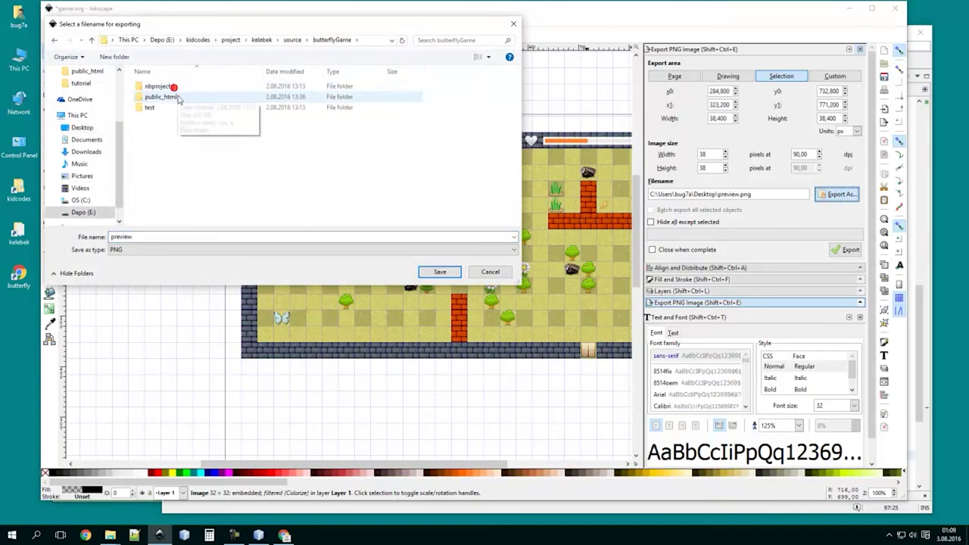
double_click(177, 96)
double_click(152, 87)
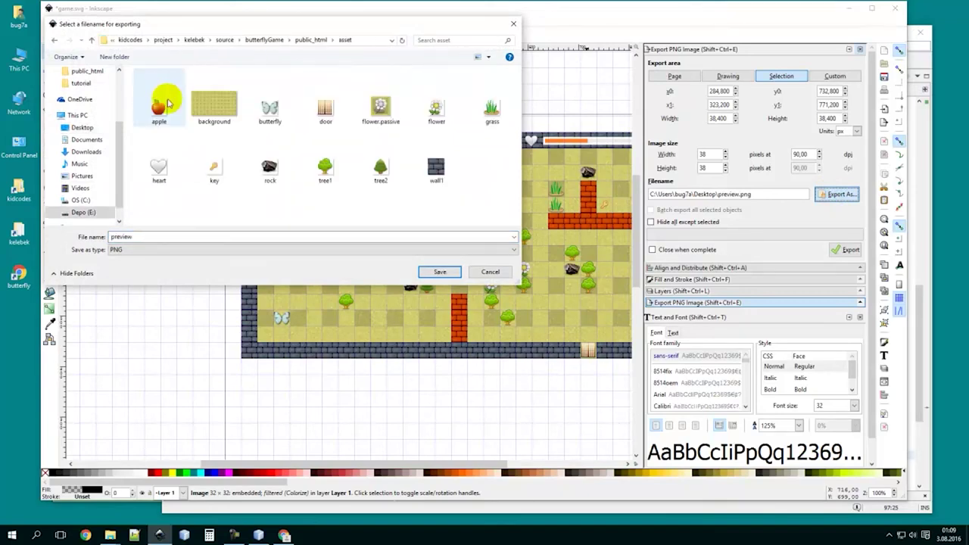
Name the PNG file wall2, based on the existing wall1 name, and export the red brick tile.
left_click(437, 176)
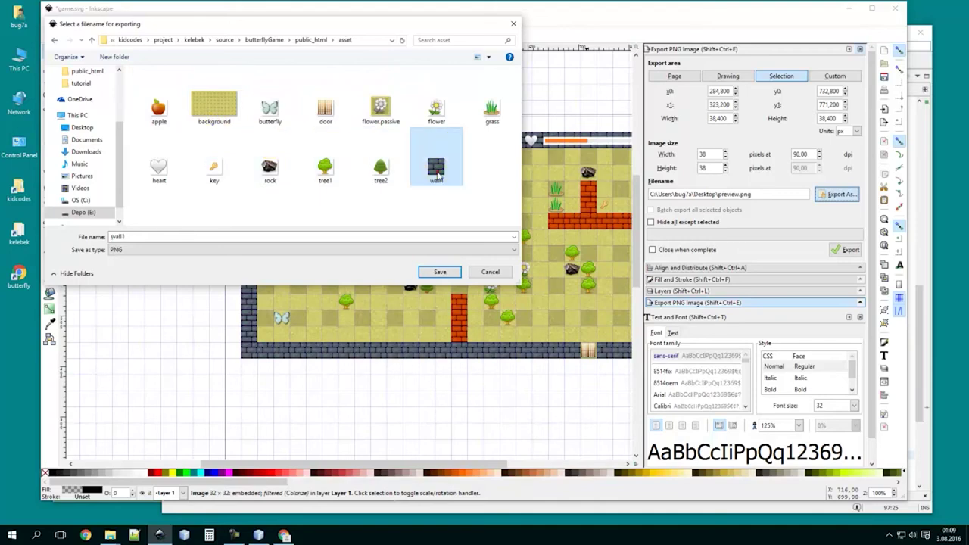
left_click(232, 238)
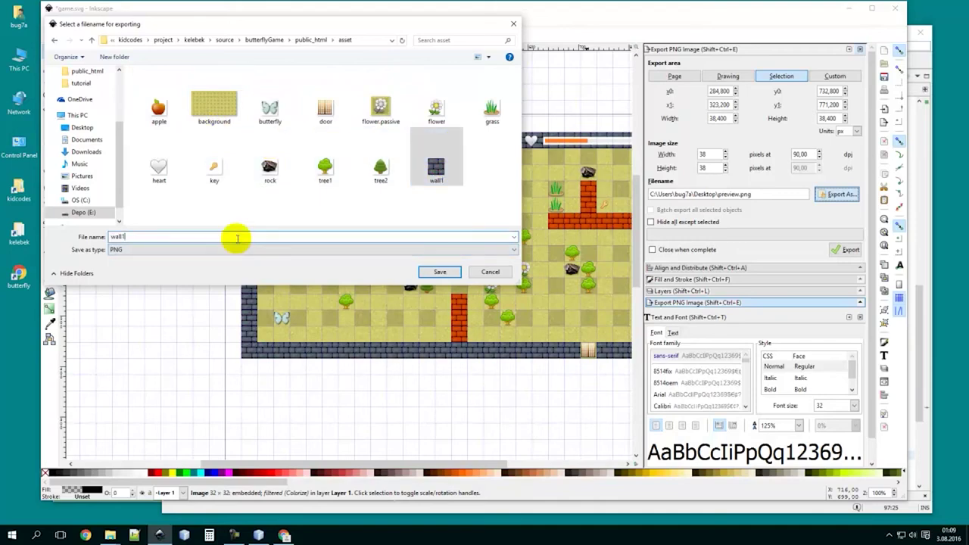
key("BackSpace")
type("2")
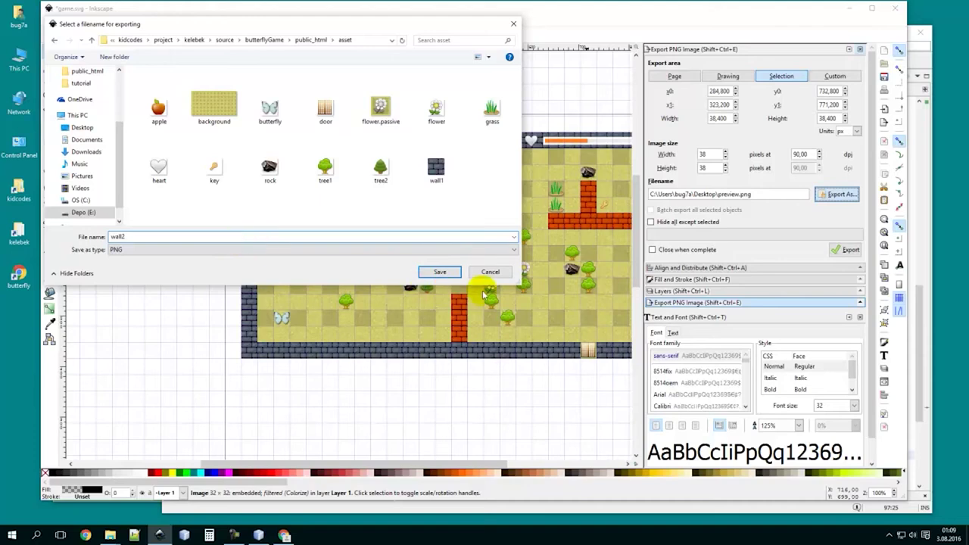
left_click(440, 271)
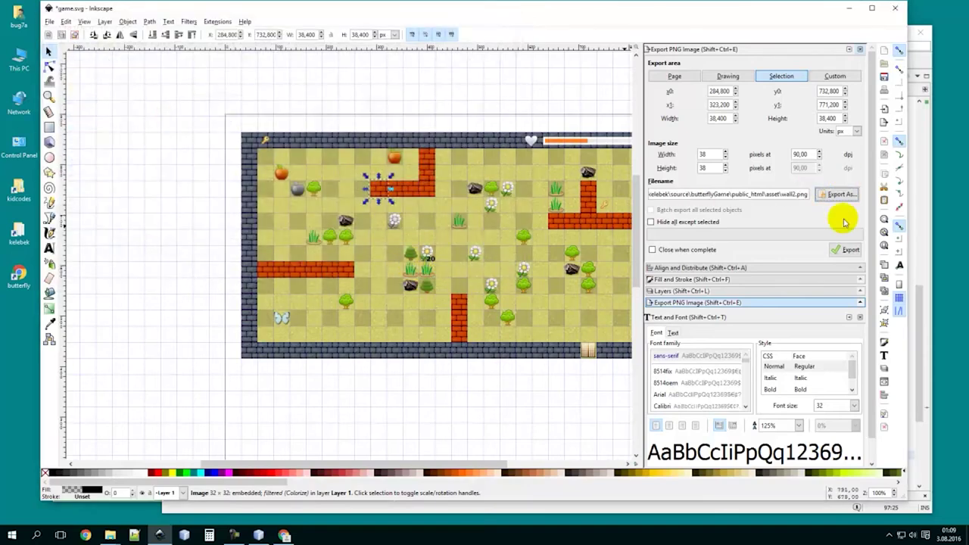
left_click(842, 251)
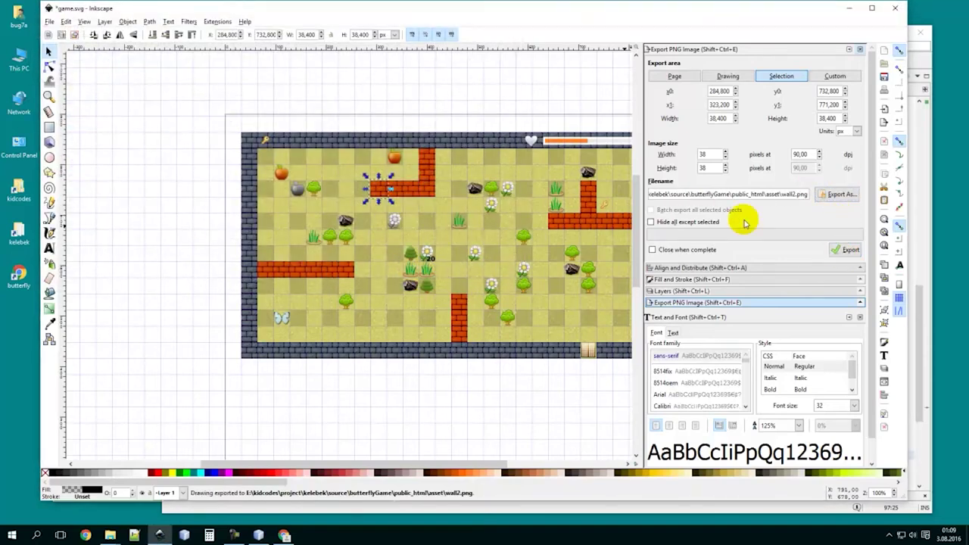
Select the greyscale apple and browse to butterflyGame/public_html/asset as its PNG export location.
left_click(296, 188)
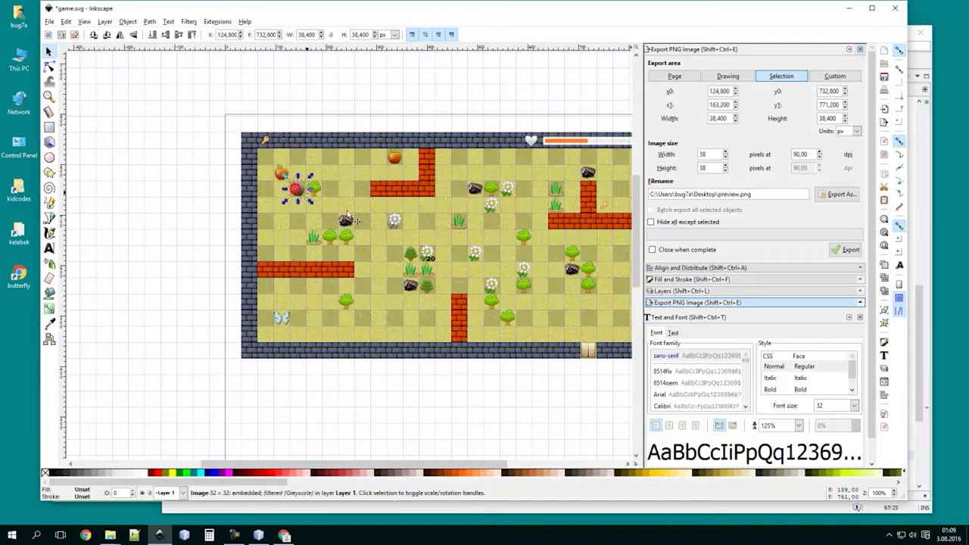
left_click(836, 195)
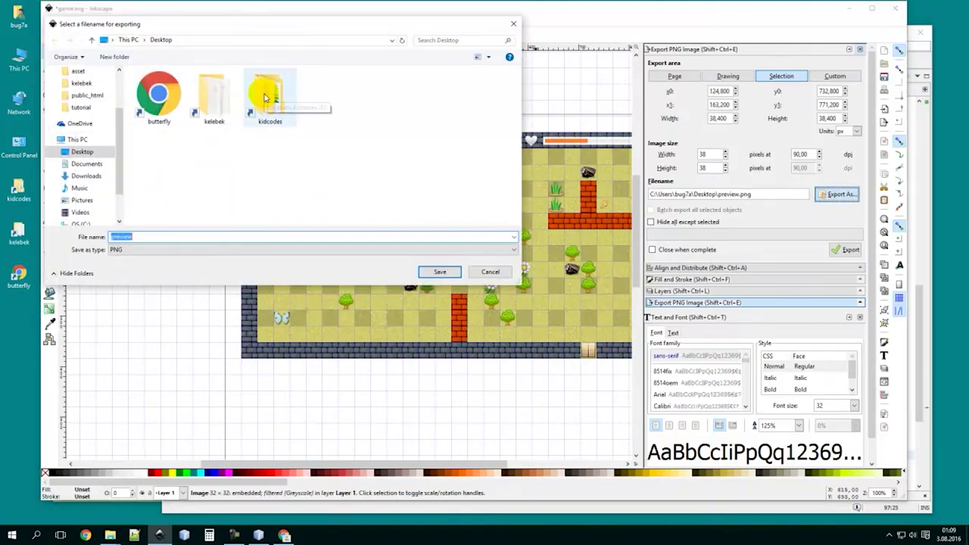
double_click(215, 97)
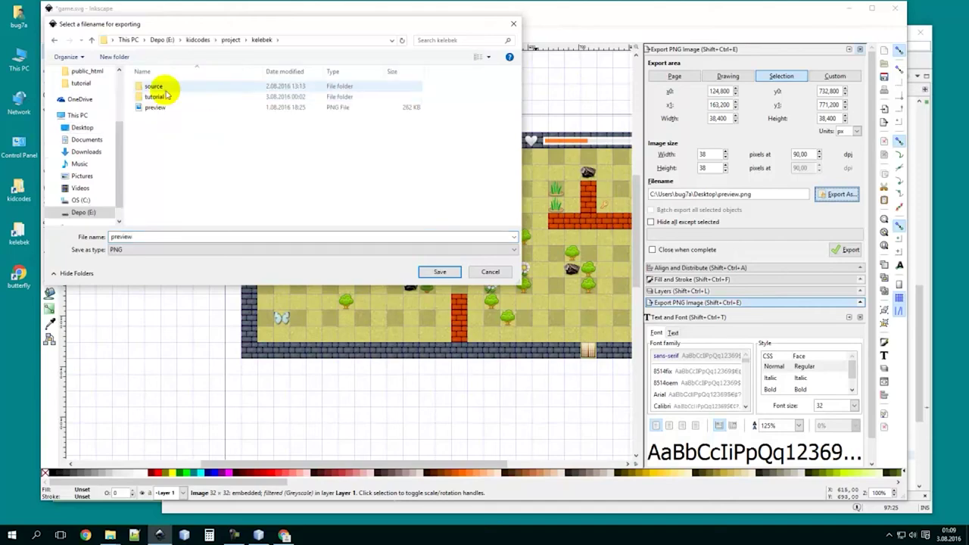
double_click(182, 87)
double_click(167, 90)
double_click(164, 96)
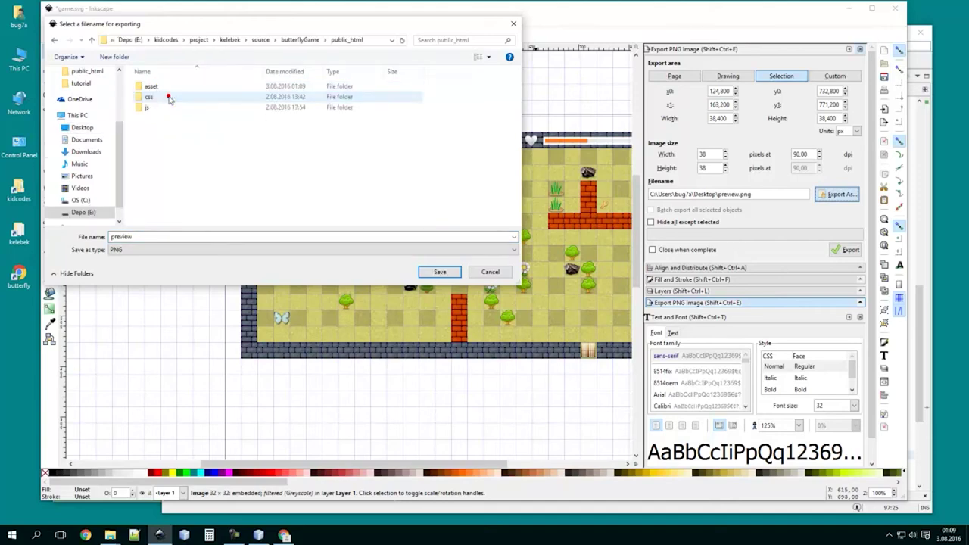
double_click(154, 88)
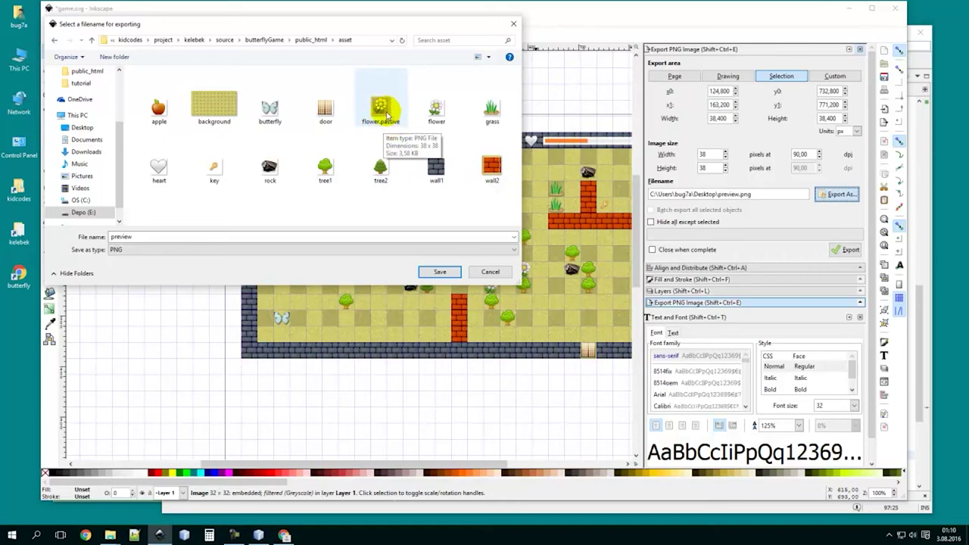
Set the greyscale apple's export file name to apple.passive, based on the existing apple file name.
left_click(158, 108)
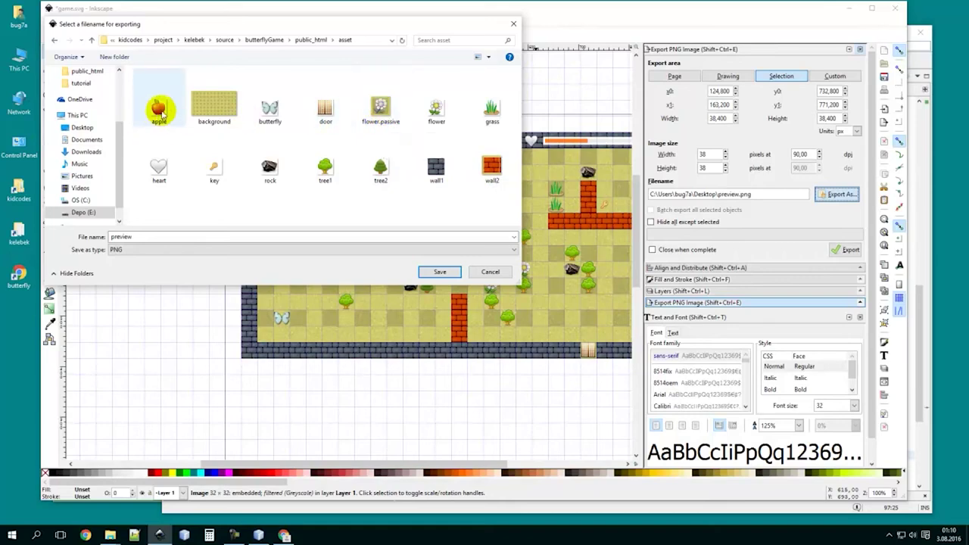
double_click(165, 237)
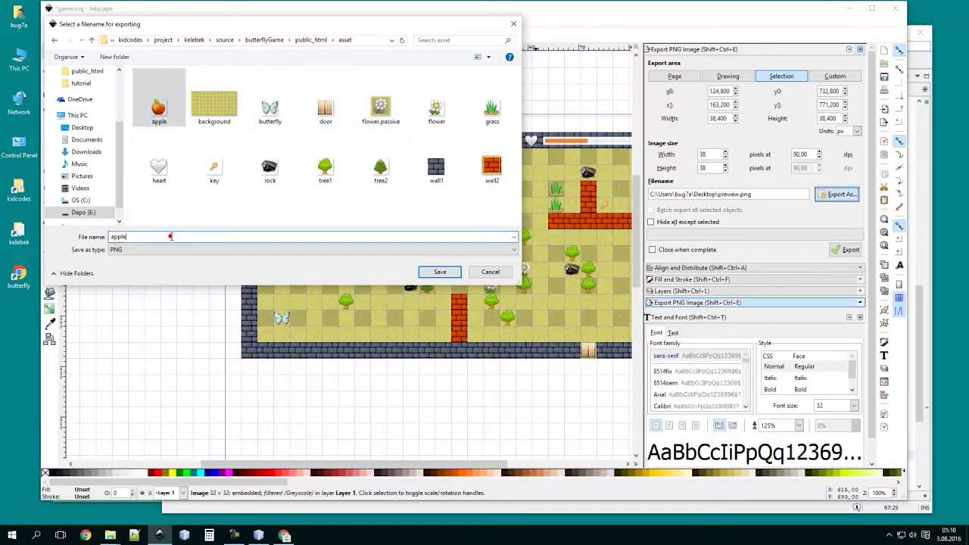
type(".pas")
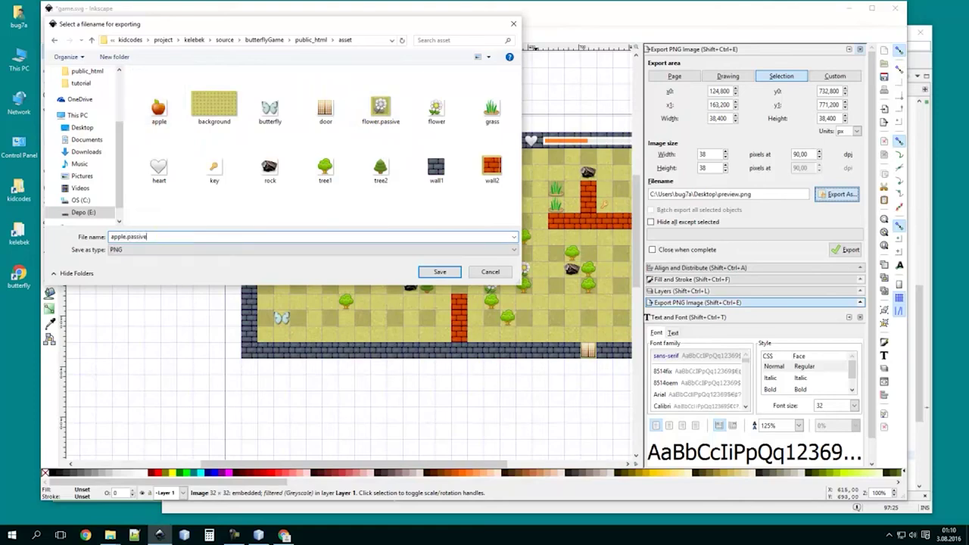
type("sive")
left_click(439, 272)
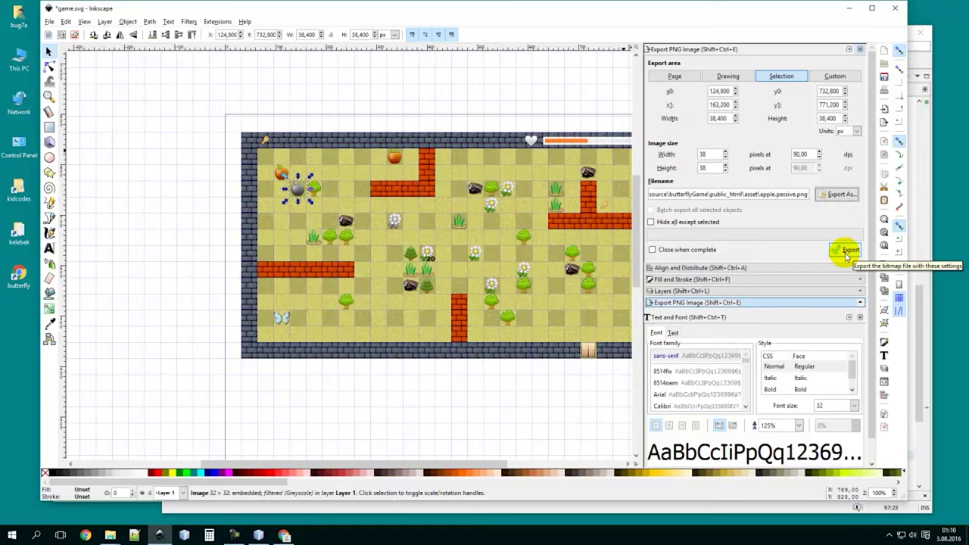
Hide Layer 3 and the grid layer so that no background lies behind the game objects.
left_click(672, 292)
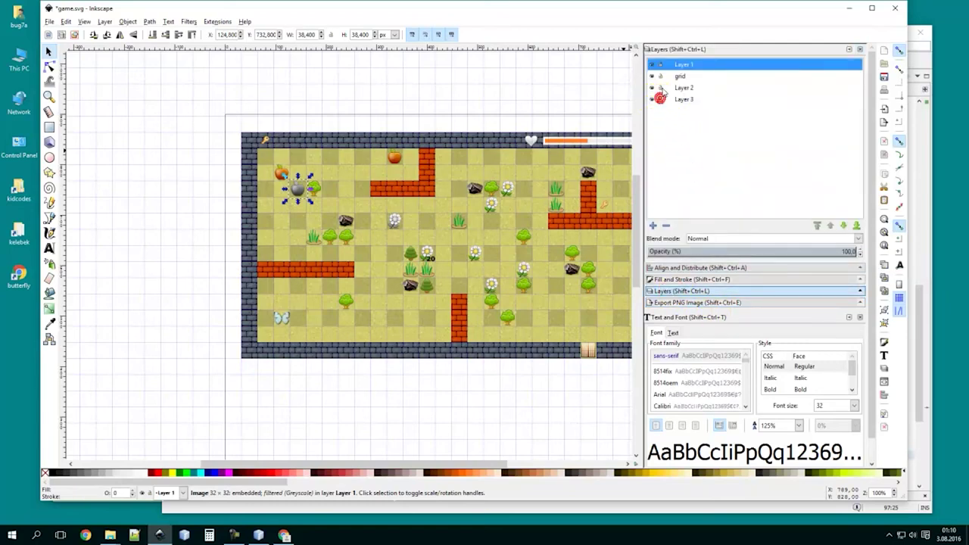
left_click(653, 100)
left_click(653, 100)
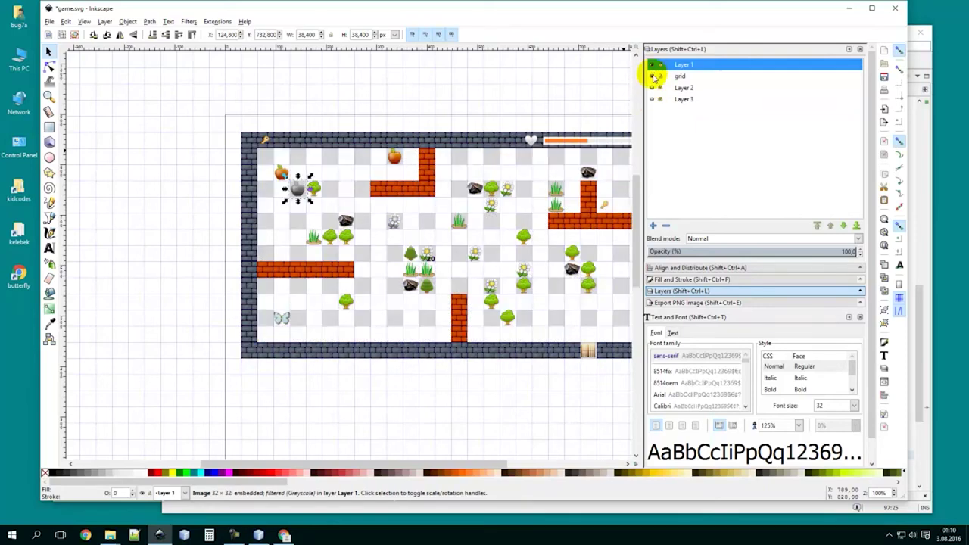
left_click(656, 71)
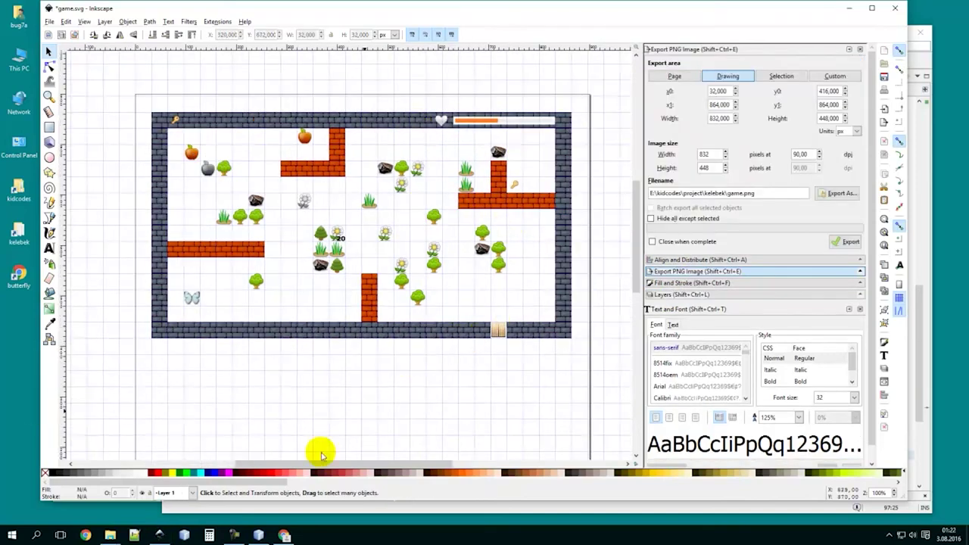
Switch to File Explorer, inspect the exported flower.passive image in the asset folder, and return to Inkscape.
left_click(110, 535)
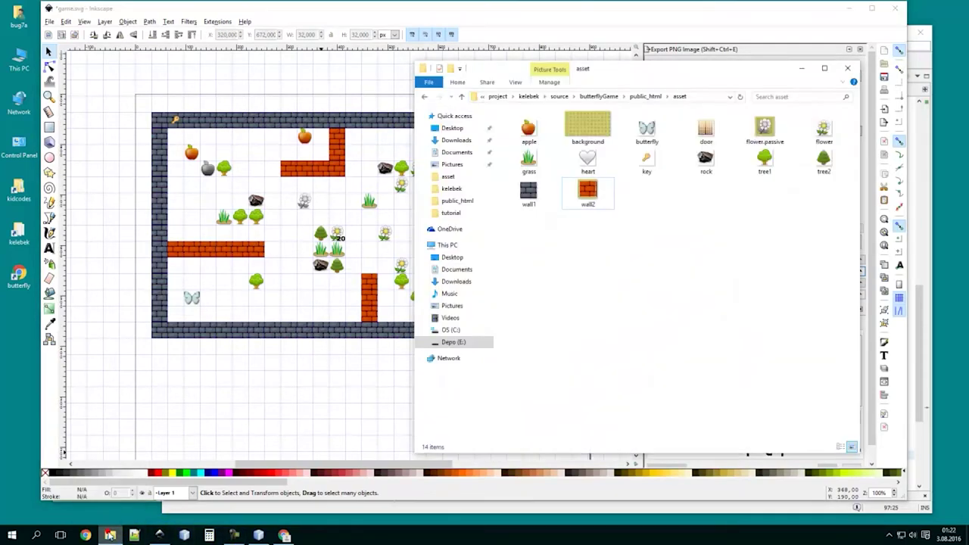
double_click(764, 132)
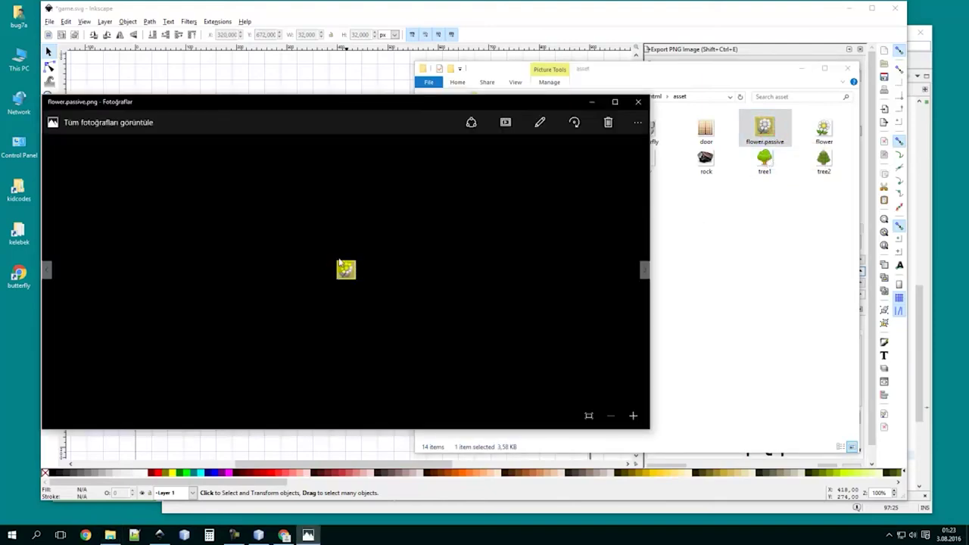
left_click(638, 102)
left_click(631, 259)
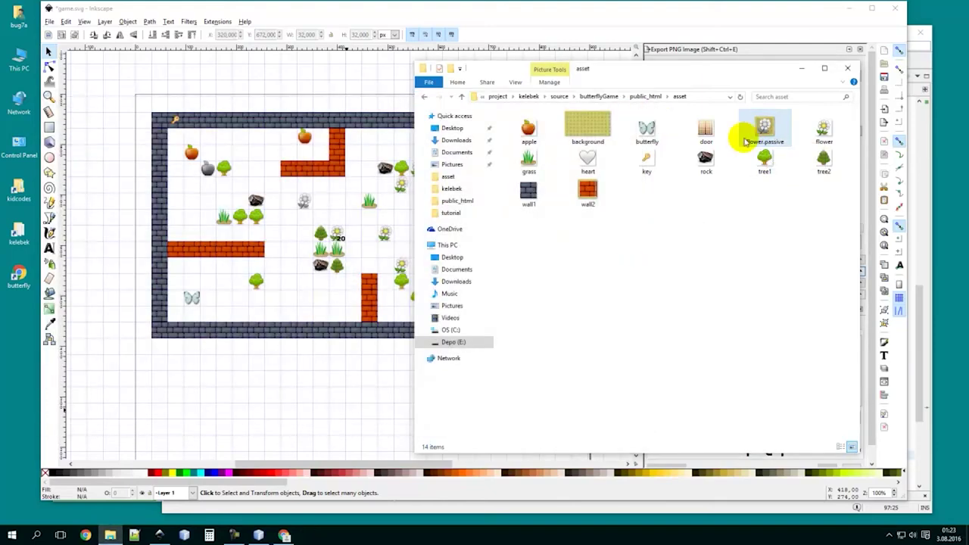
left_click(747, 140)
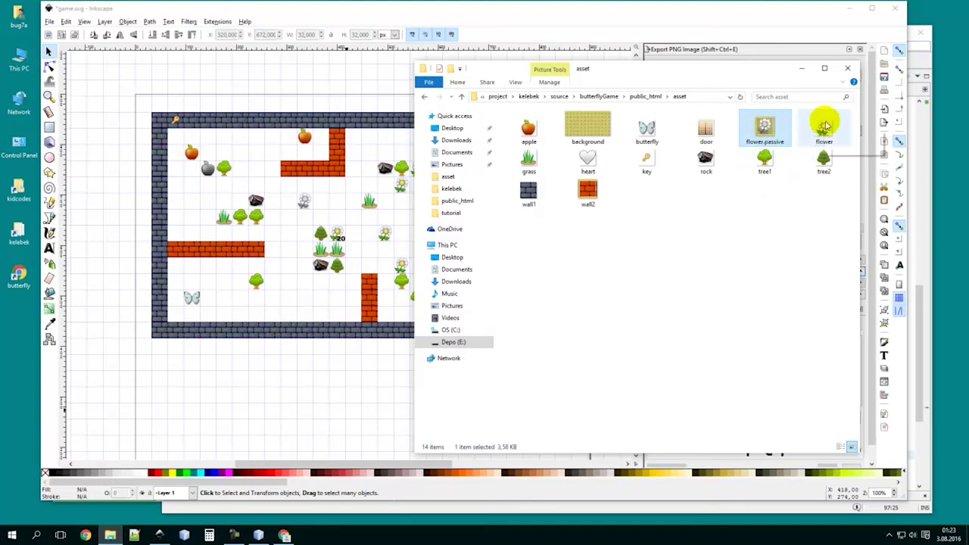
left_click(717, 266)
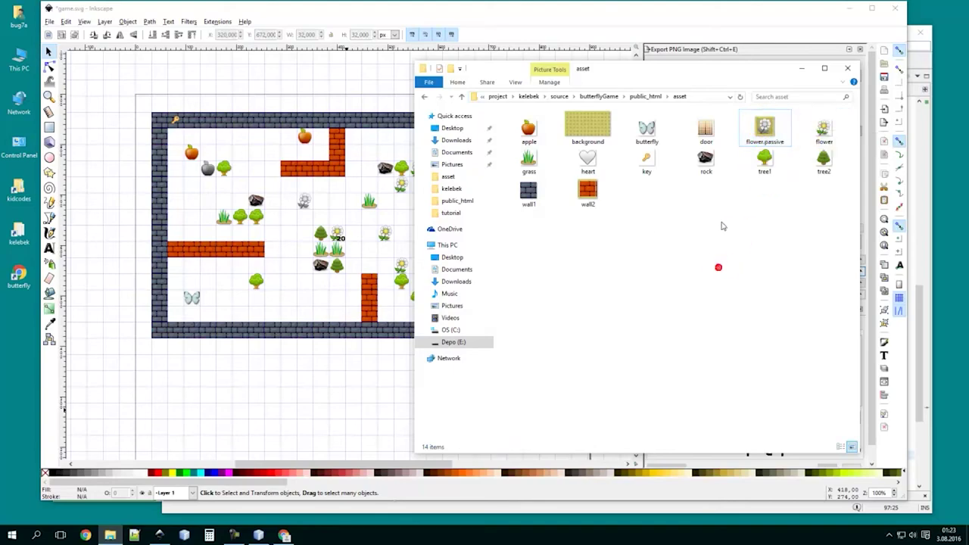
left_click(266, 90)
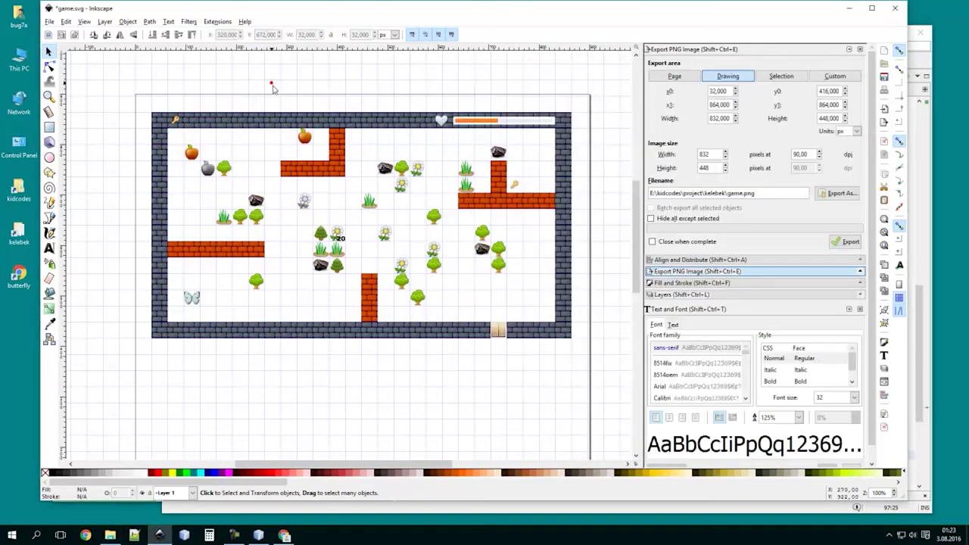
Check the PNG export area and image size for the greyscale flower, leaving nothing selected.
left_click(305, 212)
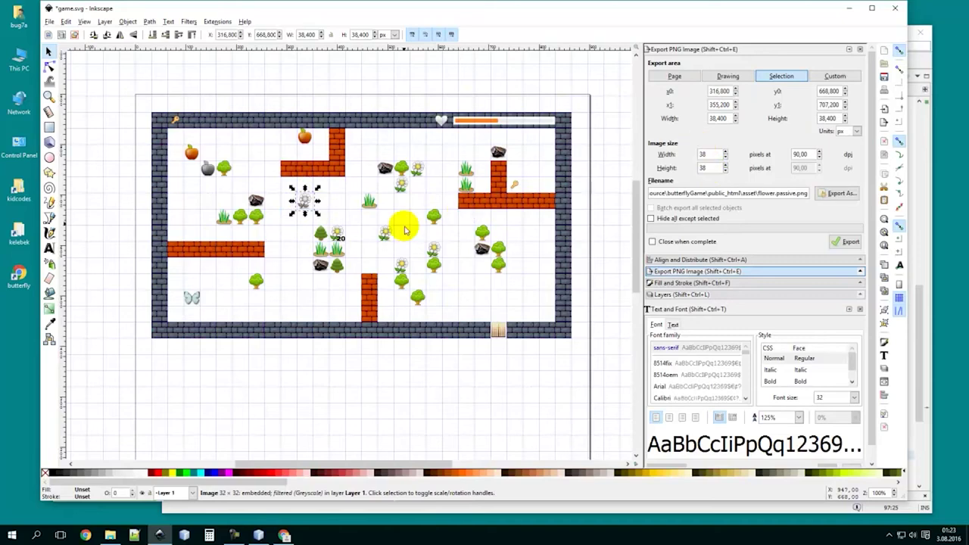
left_click(318, 80)
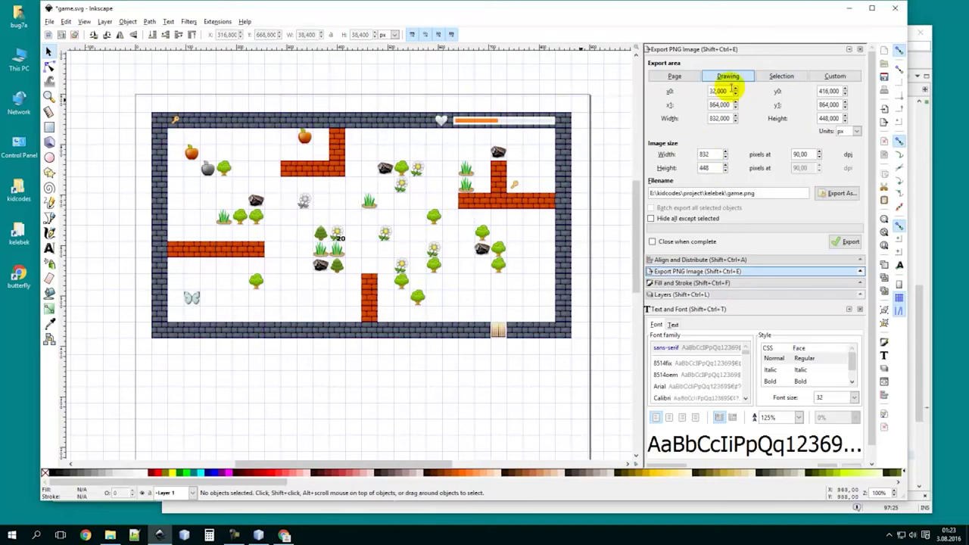
left_click(305, 201)
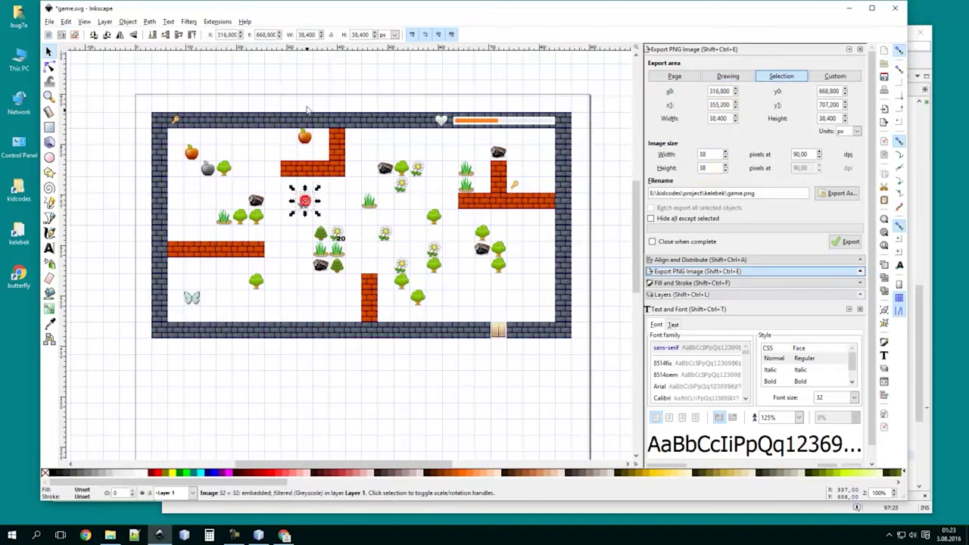
left_click(296, 82)
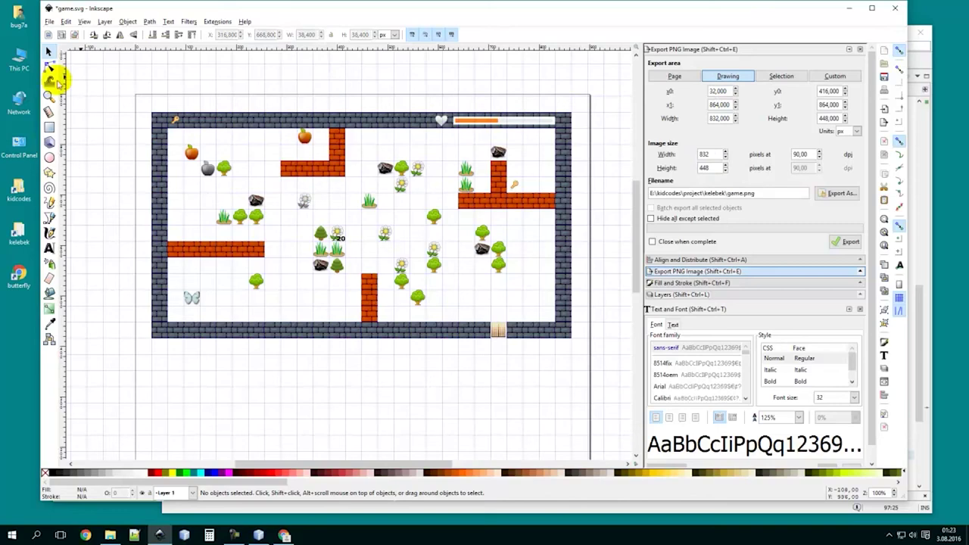
Draw a 32 by 32 px rectangle exactly over the greyscale flower's cell and select it with the Select tool.
left_click(49, 128)
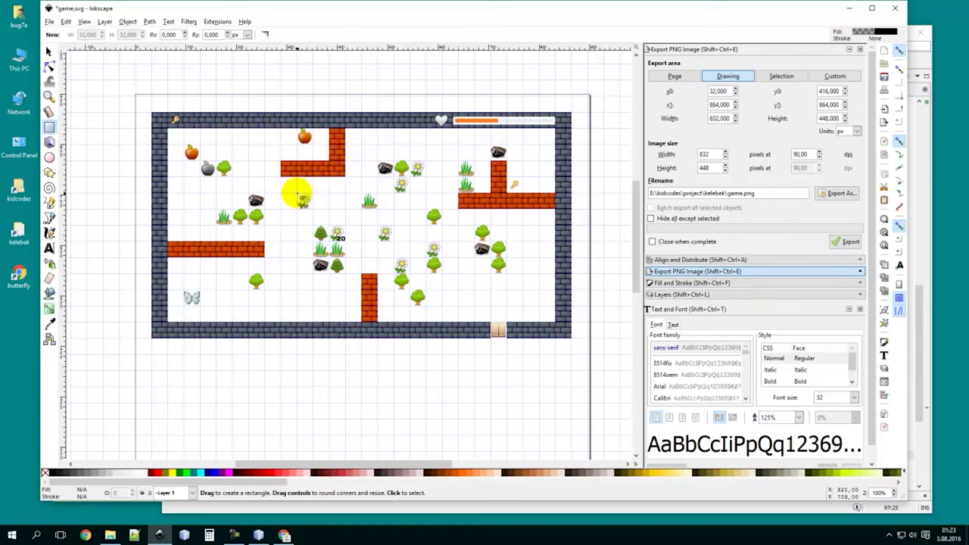
left_click_drag(298, 194, 309, 206)
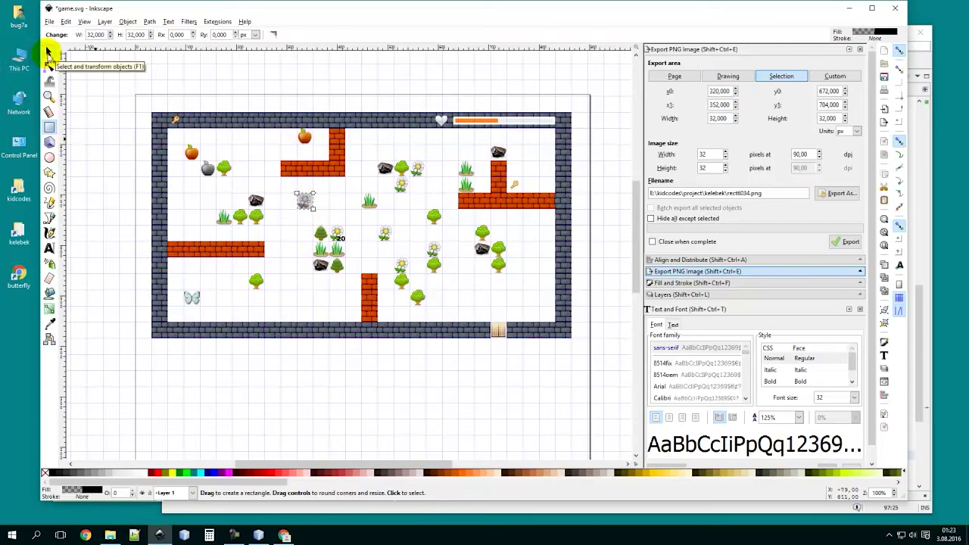
left_click(48, 53)
left_click(305, 202)
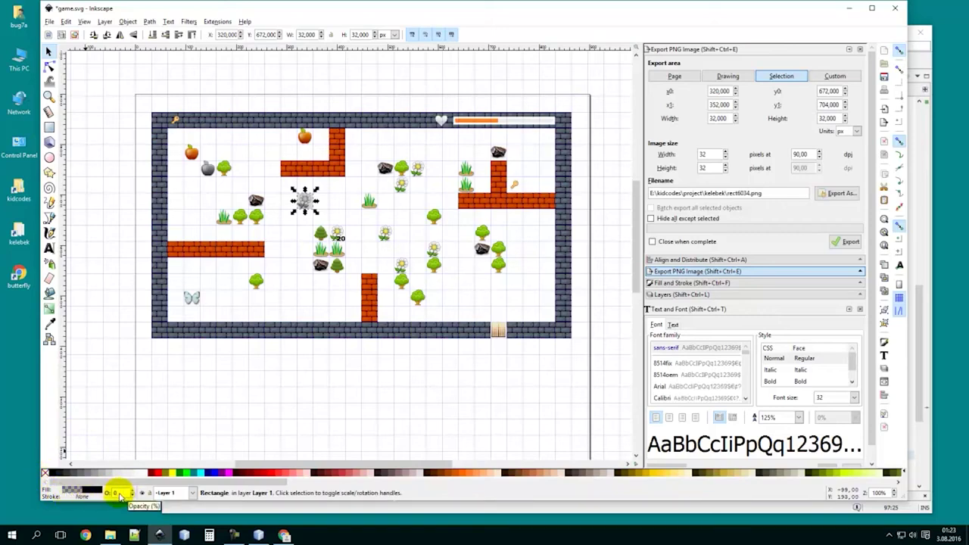
Set the opacity of the rectangle over the greyscale flower to 0, then deselect it.
left_click(117, 227)
left_click(307, 199)
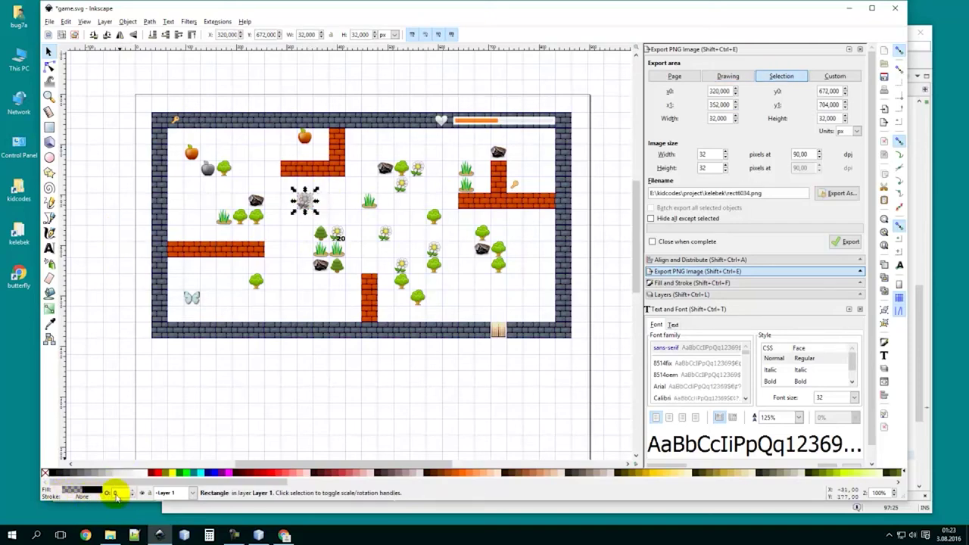
double_click(117, 492)
left_click(130, 491)
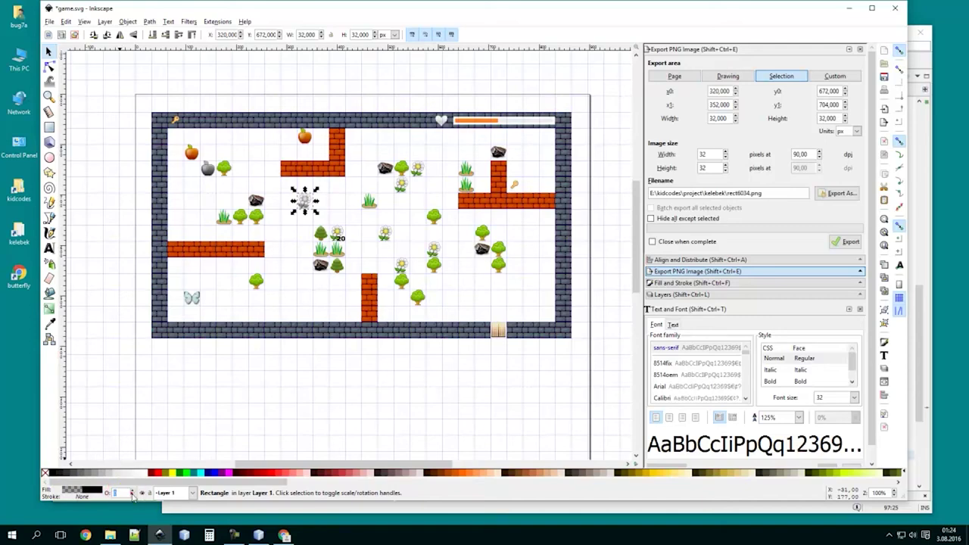
left_click(127, 491)
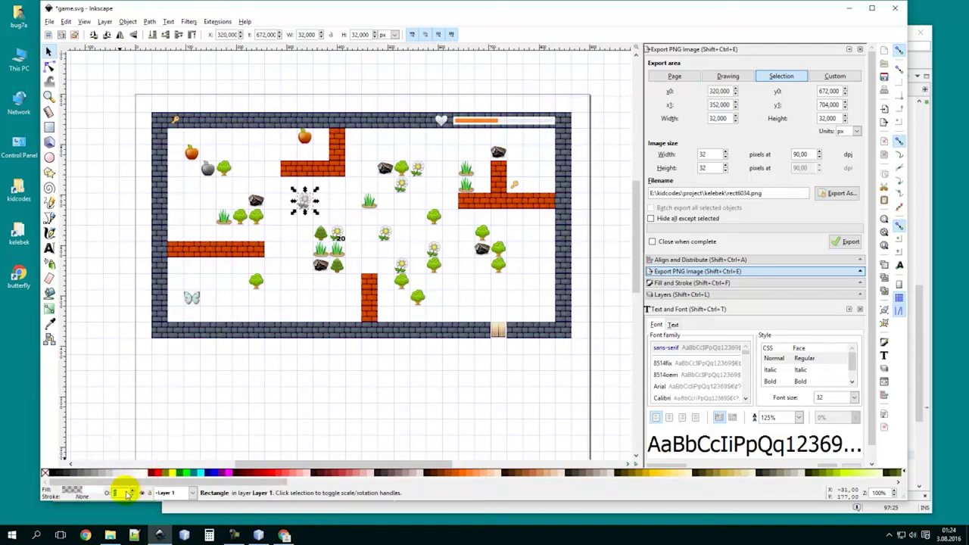
left_click(102, 378)
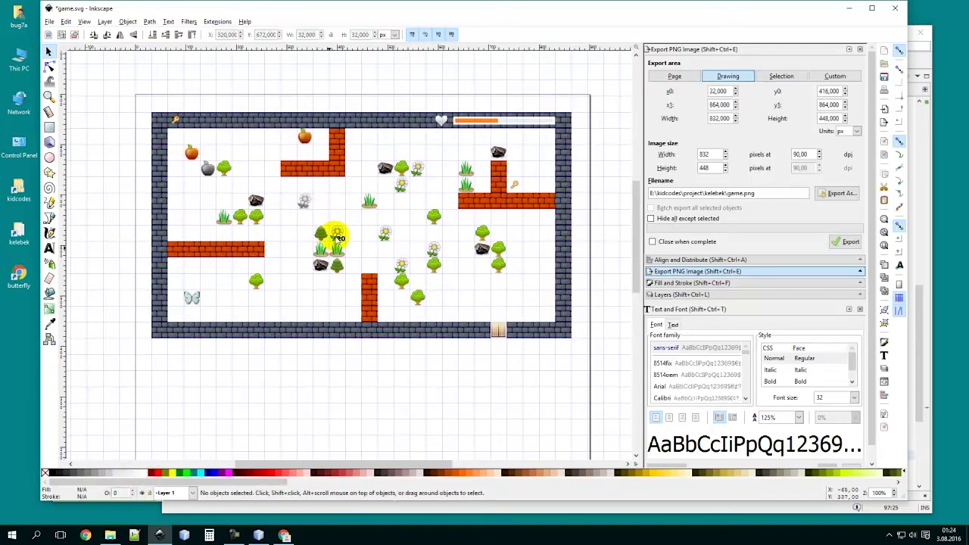
Check the greyscale flower image's export size, then reselect the transparent 32 by 32 px rectangle lying over it.
left_click(304, 201)
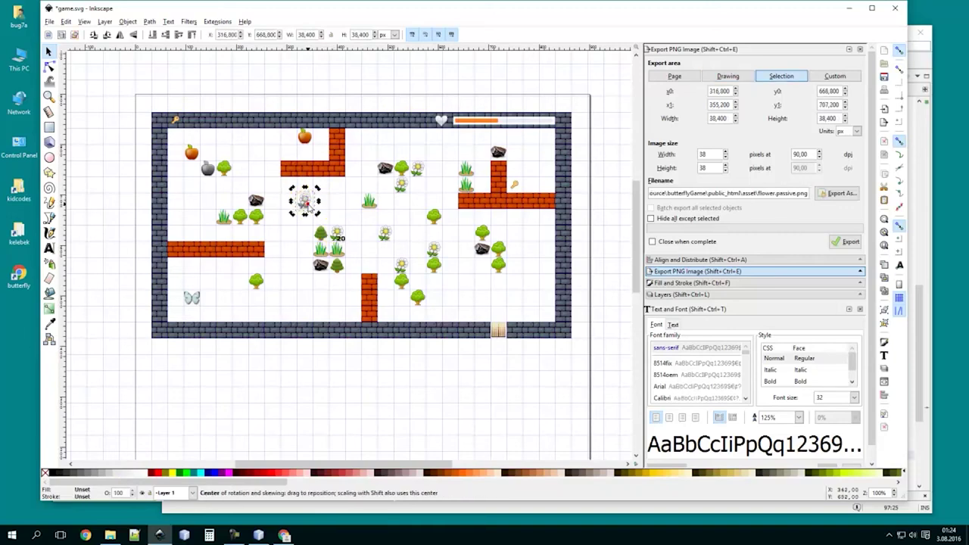
left_click(307, 203)
left_click(309, 206)
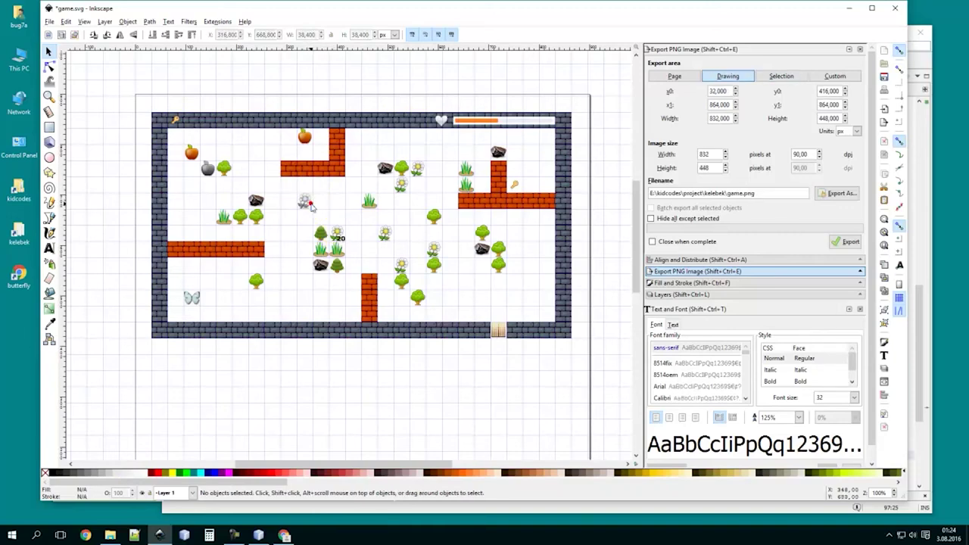
left_click(305, 201)
left_click(274, 71)
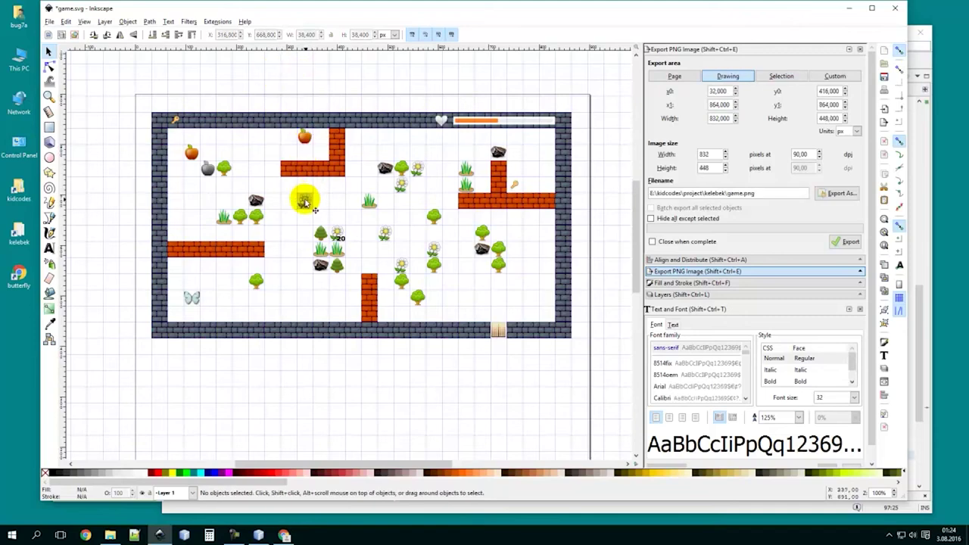
left_click(304, 200)
left_click(144, 474)
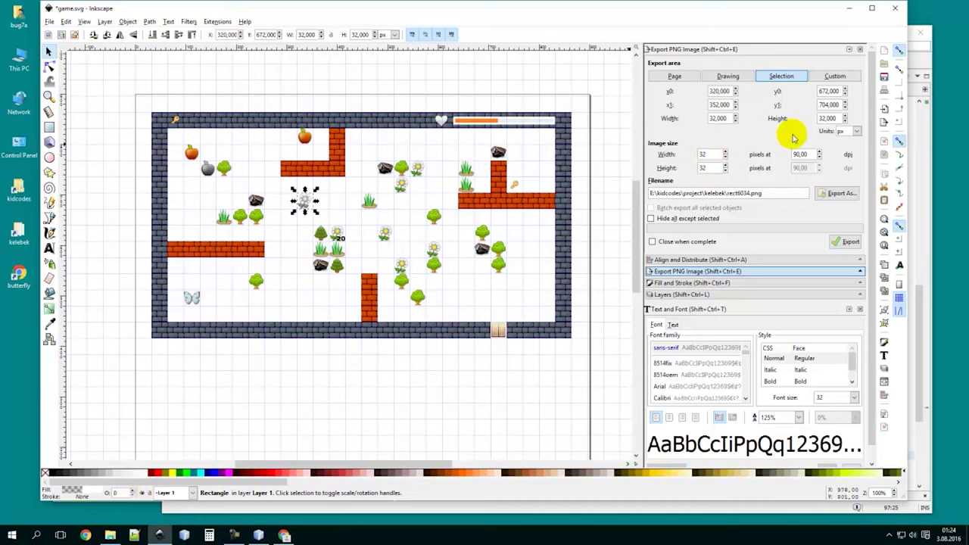
Export the selected rectangle's area as flower.passive into butterflyGame's public_html/asset folder, replacing the existing file.
left_click(835, 195)
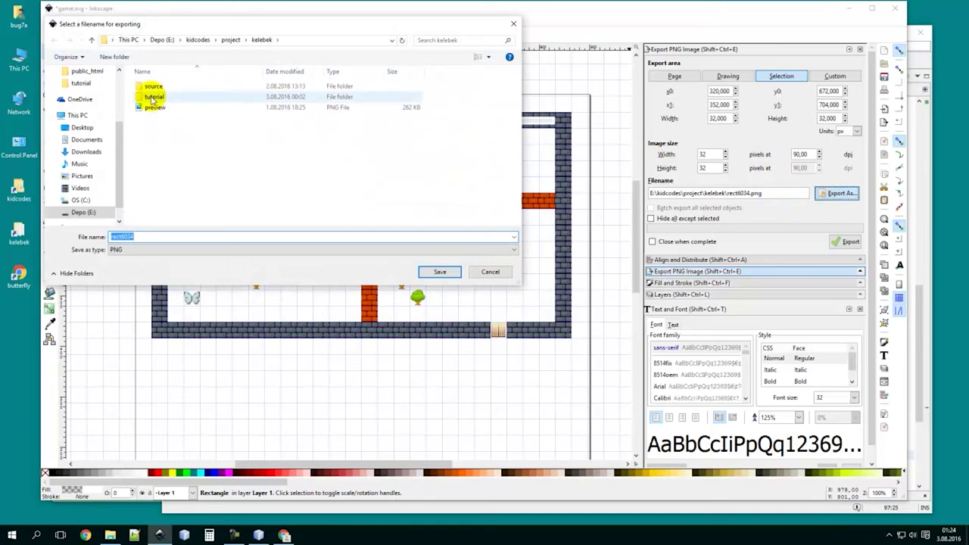
left_click(152, 88)
double_click(152, 89)
double_click(155, 86)
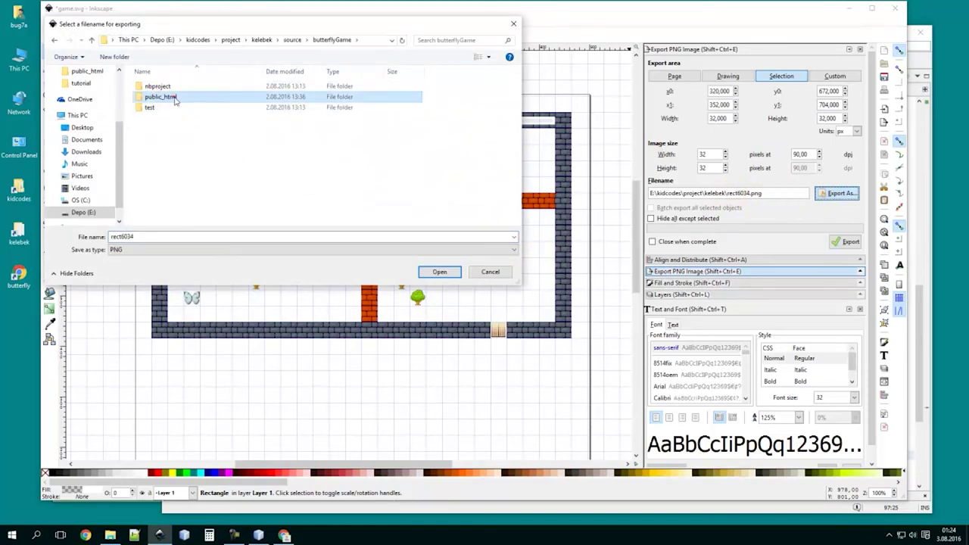
double_click(156, 96)
double_click(151, 87)
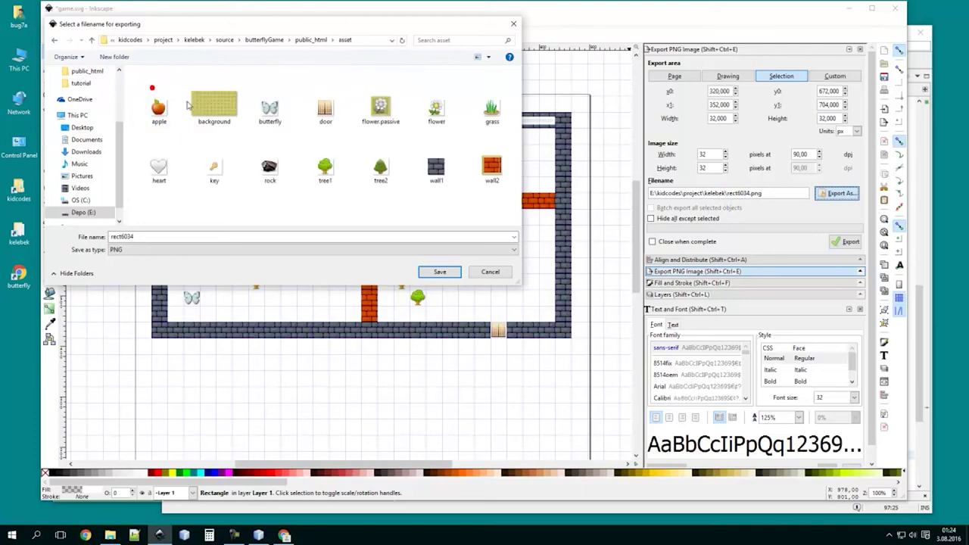
left_click(380, 106)
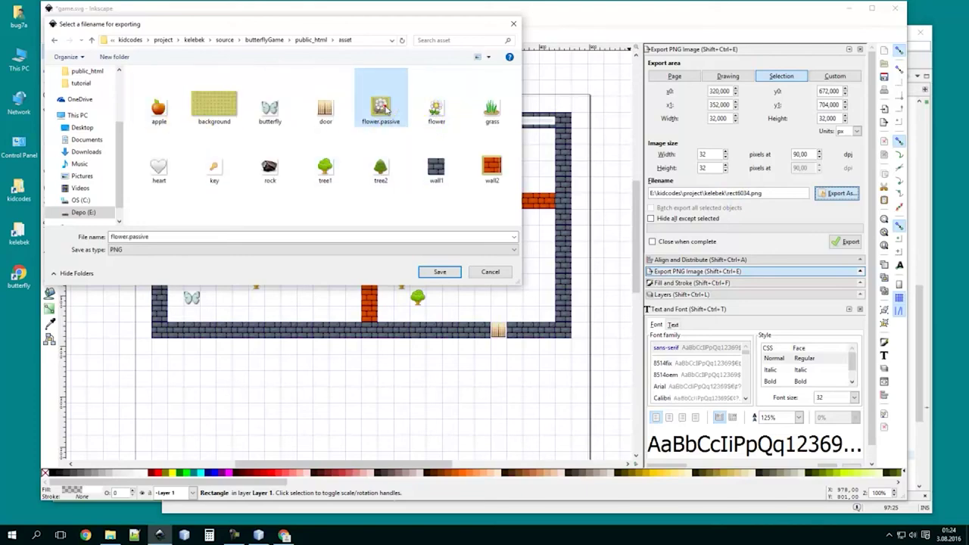
left_click(442, 273)
left_click(842, 241)
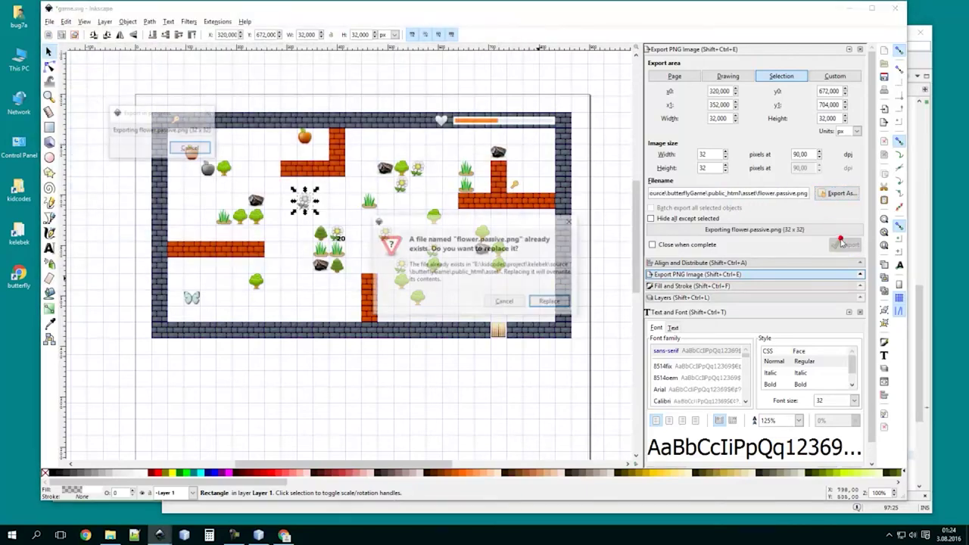
left_click(547, 302)
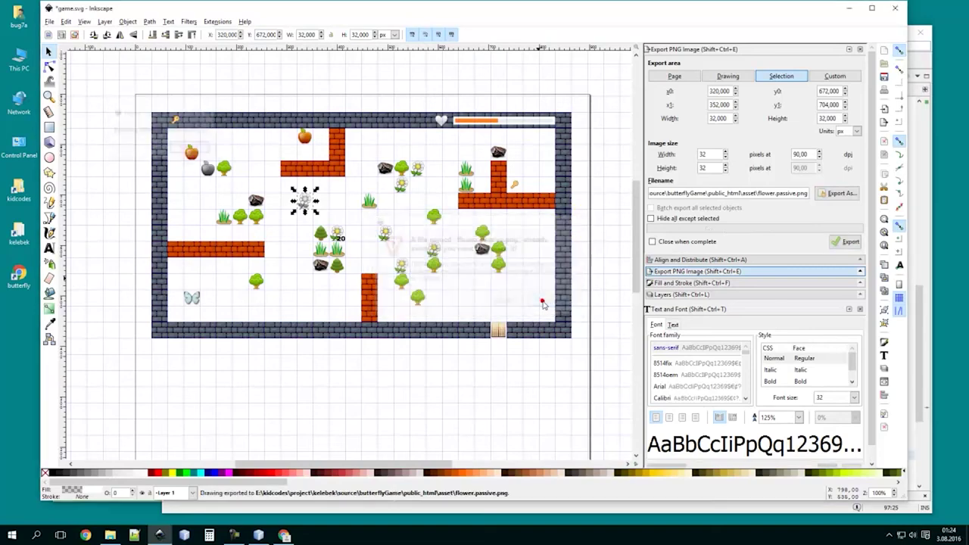
Switch to File Explorer, compare the new flower.passive image with the flower image, open it for viewing, and return to Inkscape.
left_click(109, 535)
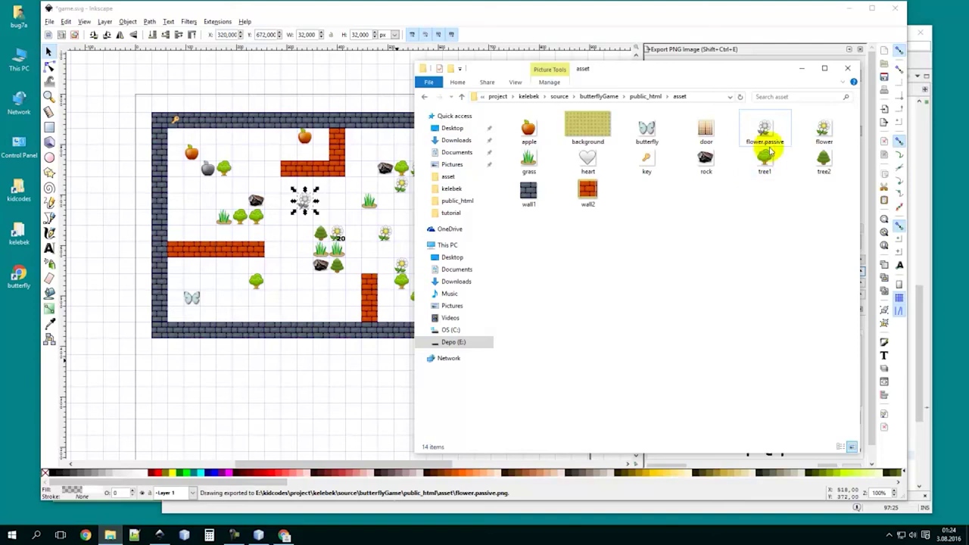
mouse_move(768, 131)
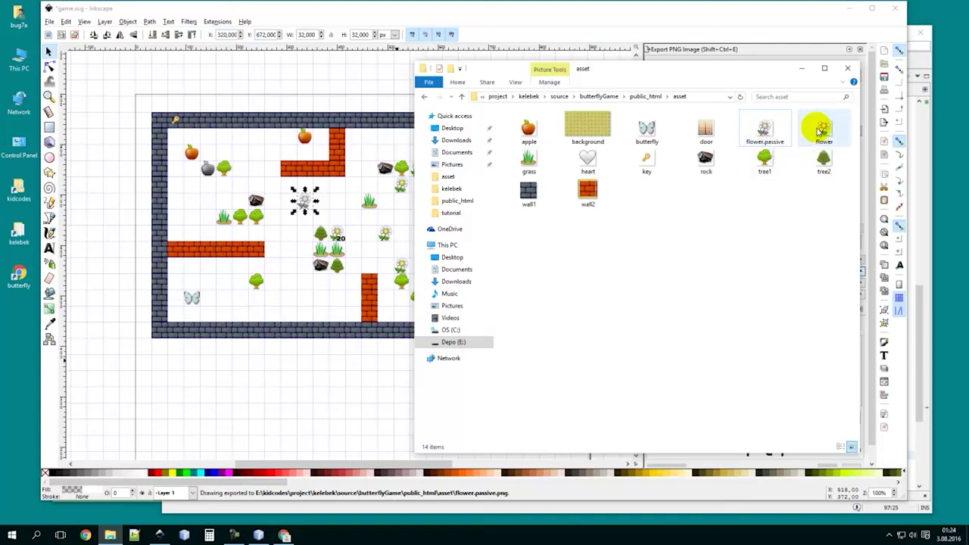
mouse_move(821, 131)
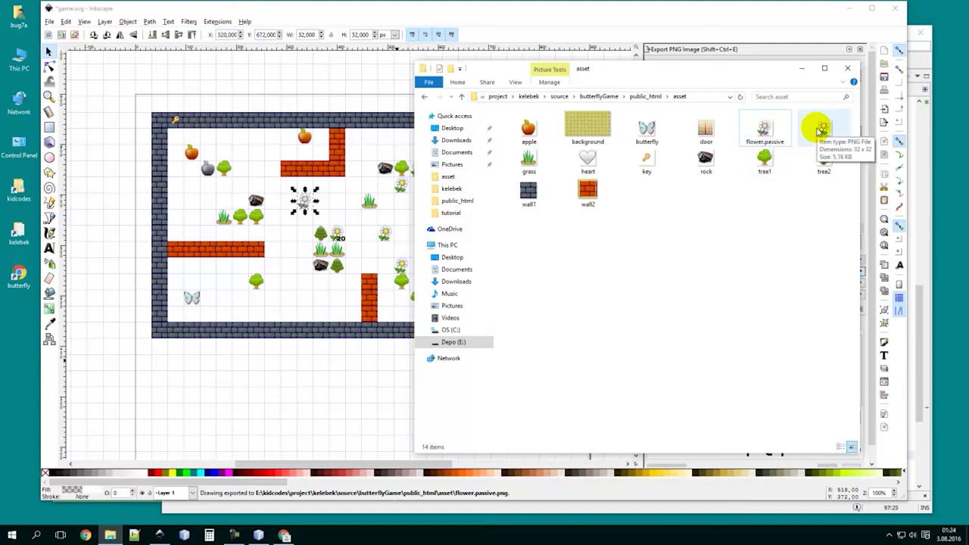
double_click(765, 132)
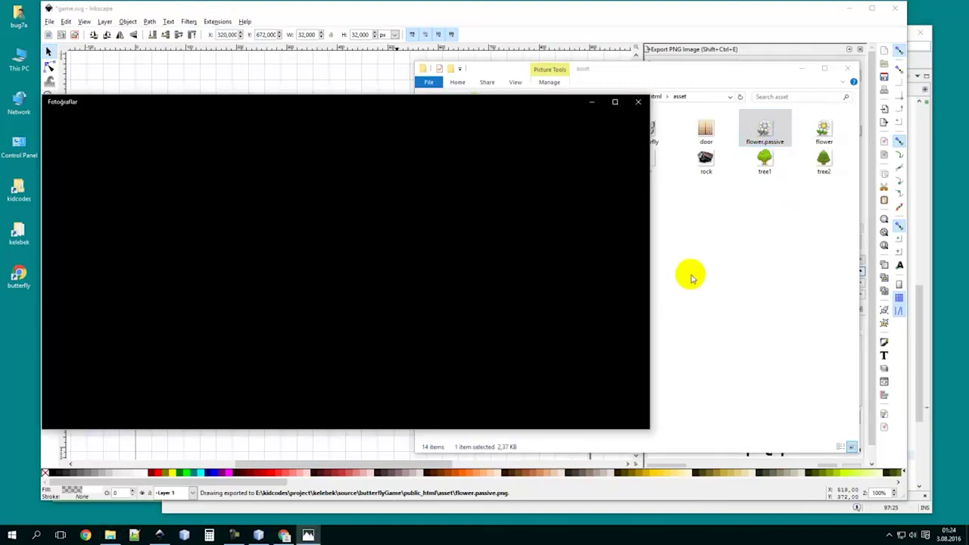
left_click(640, 102)
left_click(716, 258)
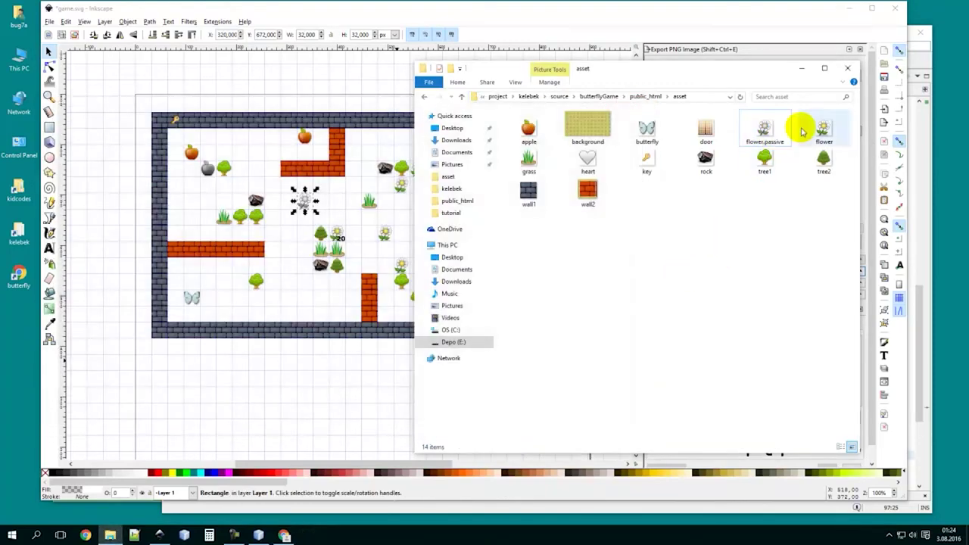
left_click(110, 196)
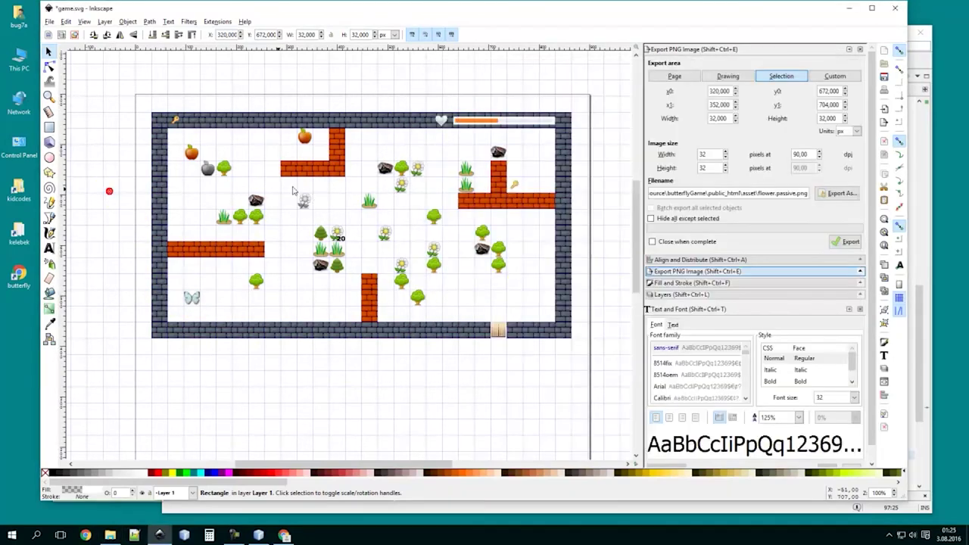
Check the greyscale flower and its transparent rectangle on the canvas, leaving nothing selected.
left_click(307, 201)
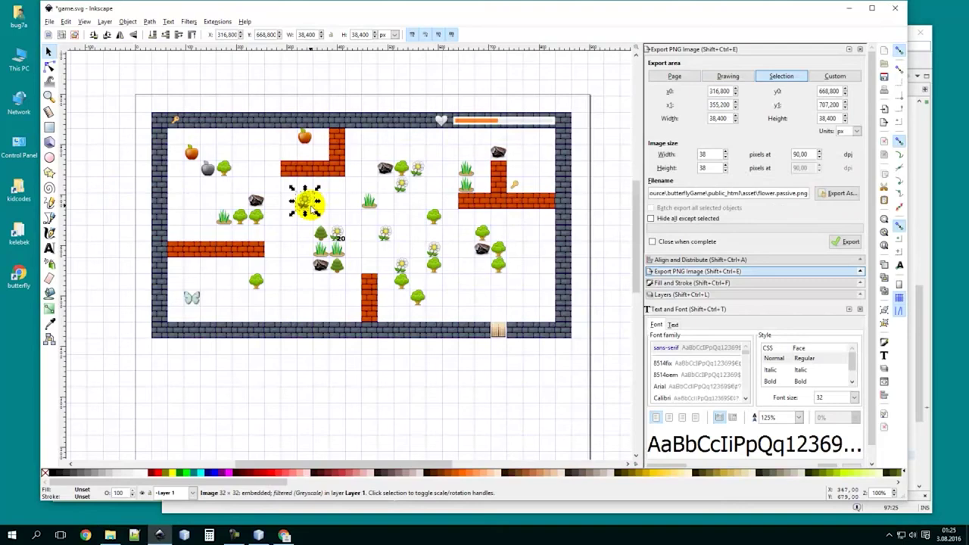
key("Delete")
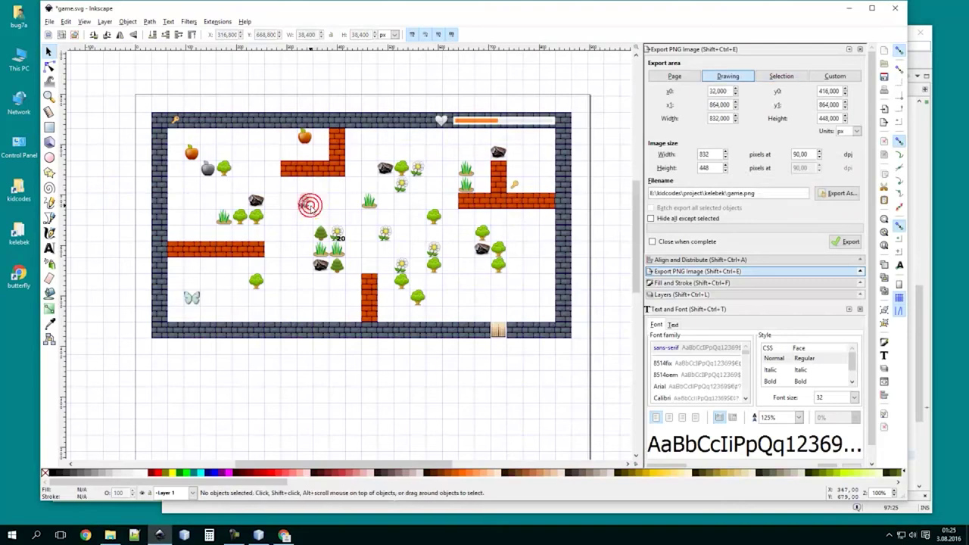
left_click(308, 209)
key("Escape")
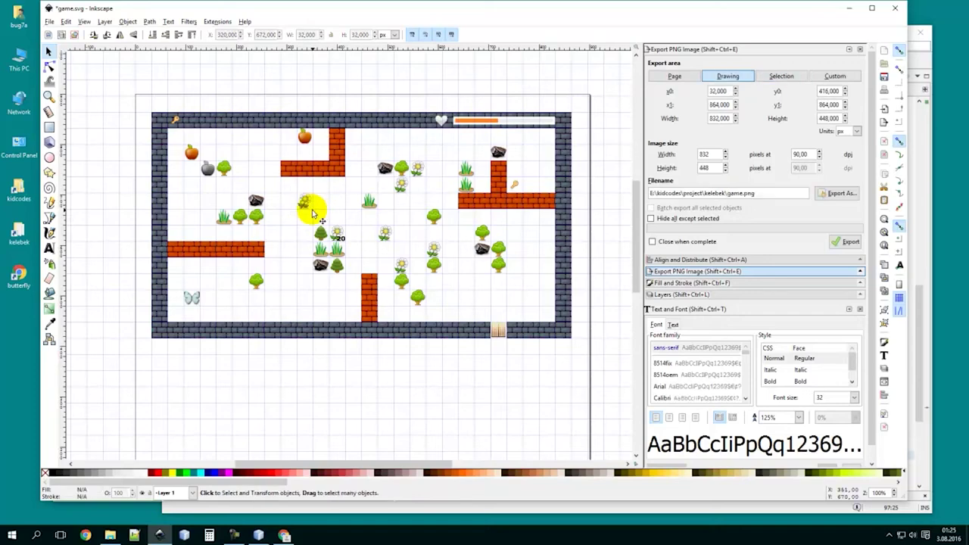
Draw a transparent 32 by 32 px rectangle exactly over the greyscale apple's cell.
left_click(49, 126)
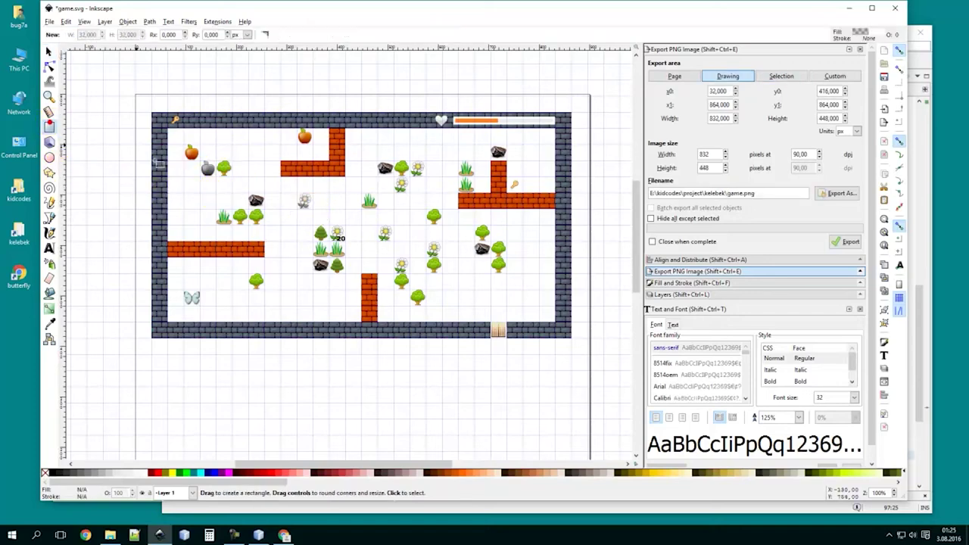
left_click(195, 168)
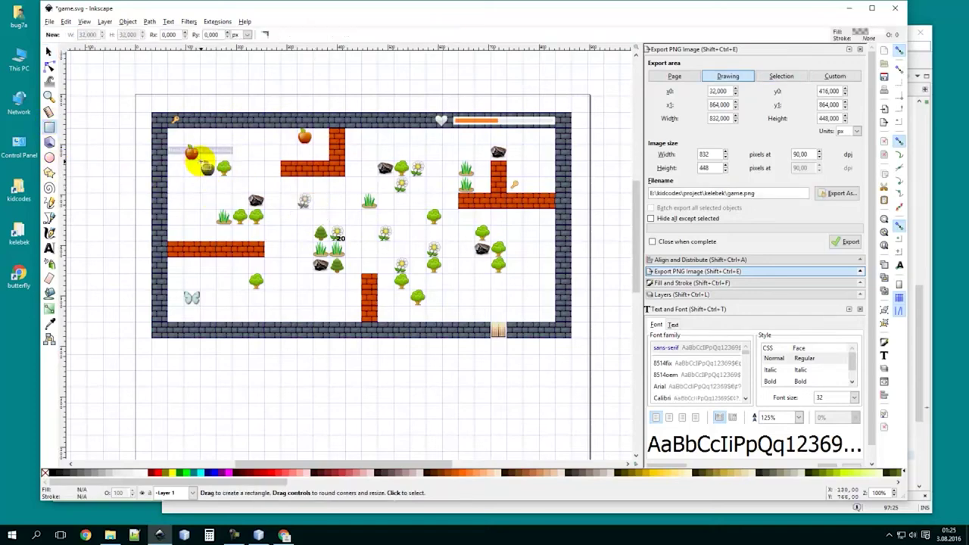
left_click_drag(199, 163, 216, 174)
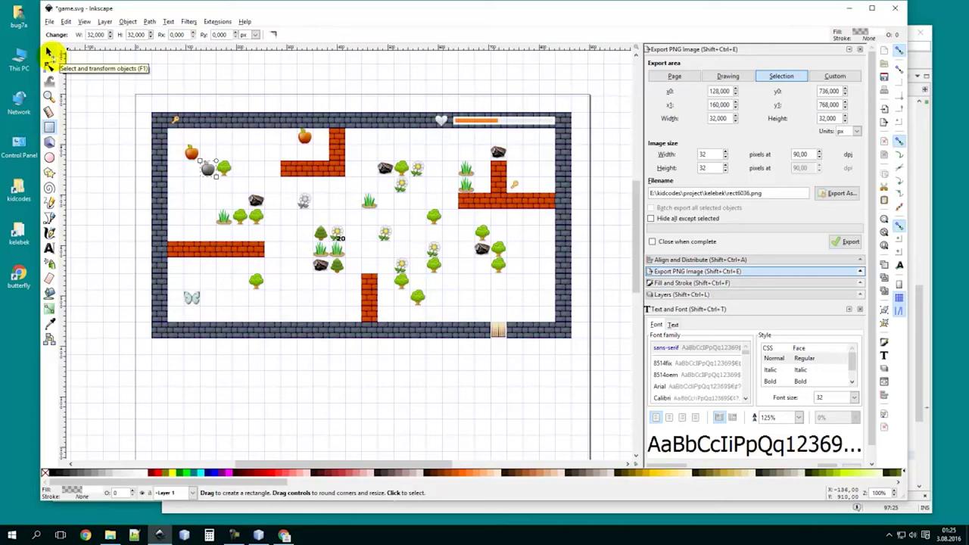
Choose butterflyGame's public_html/asset folder as the export destination for the rectangle over the greyscale apple.
left_click(836, 193)
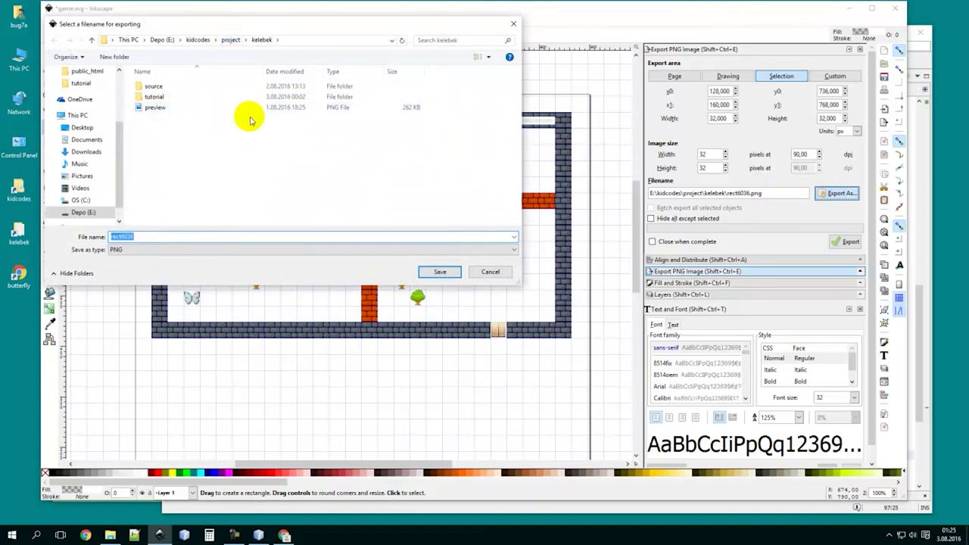
double_click(180, 98)
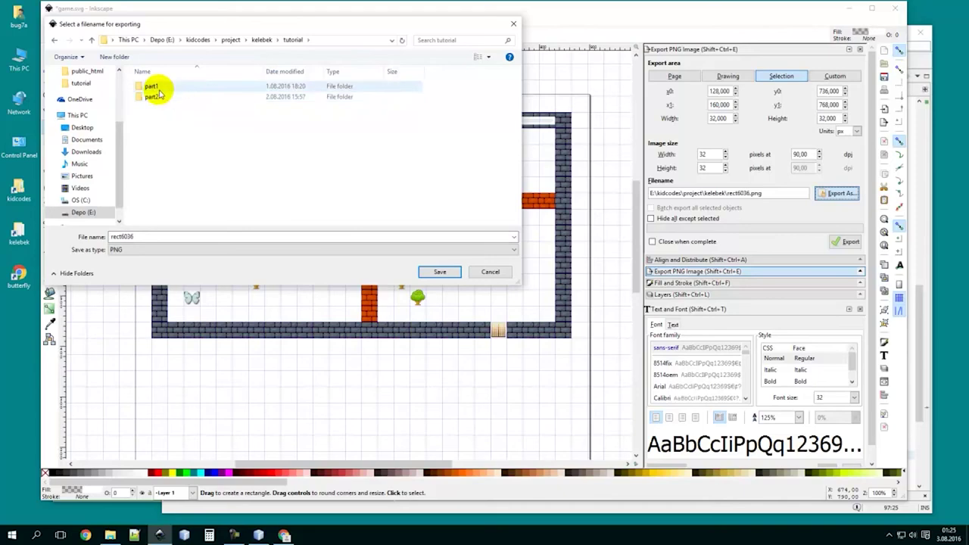
left_click(262, 39)
double_click(165, 86)
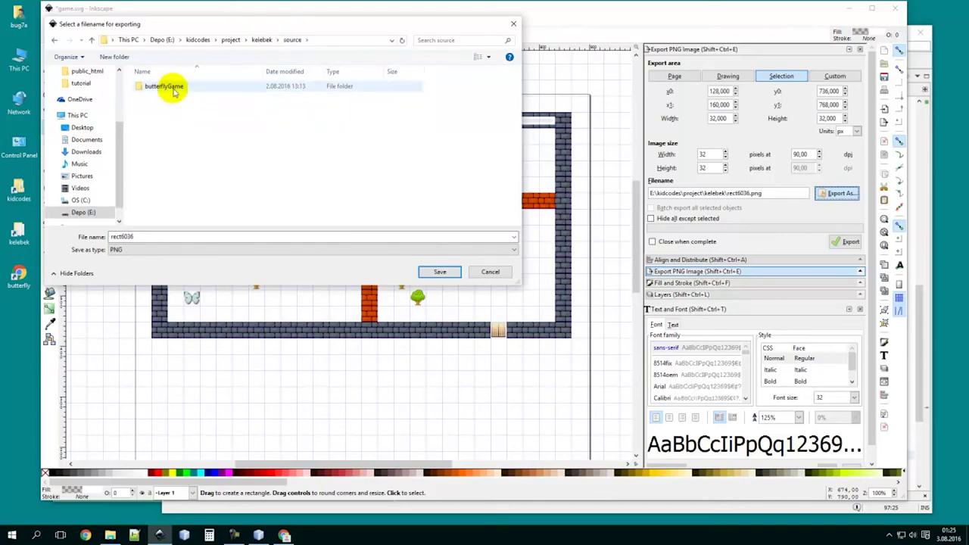
double_click(167, 86)
left_click(176, 100)
double_click(177, 98)
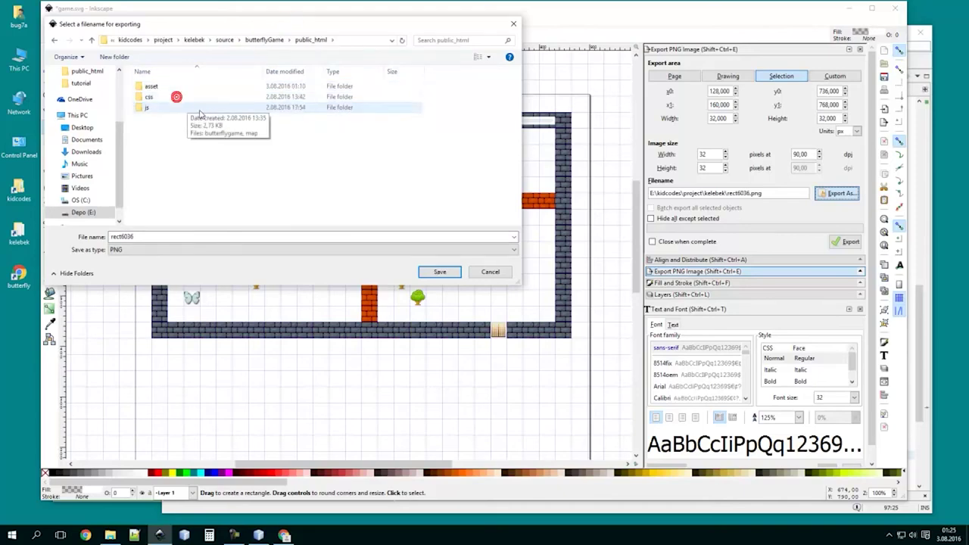
left_click(157, 88)
double_click(157, 88)
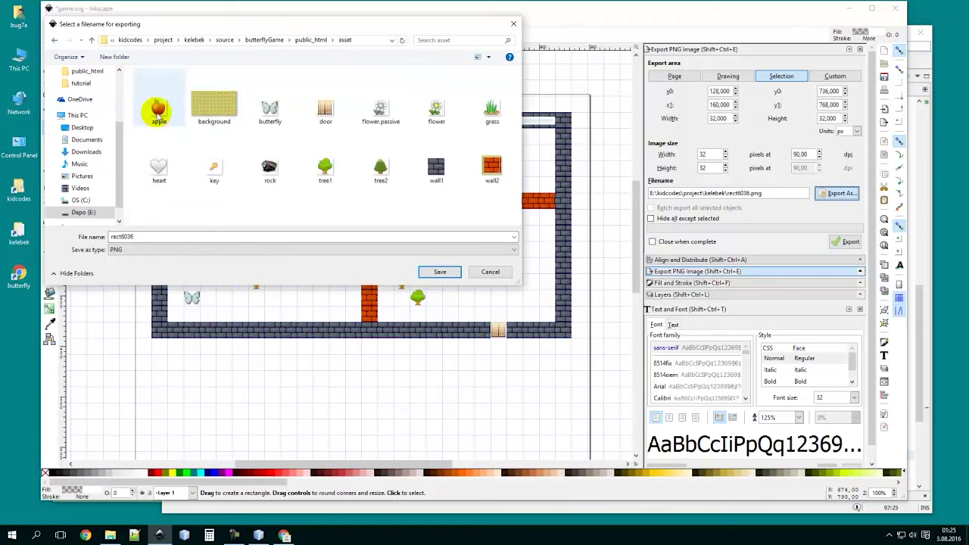
Export the greyscale apple's cell as the PNG file apple.passive in the asset folder.
left_click(159, 112)
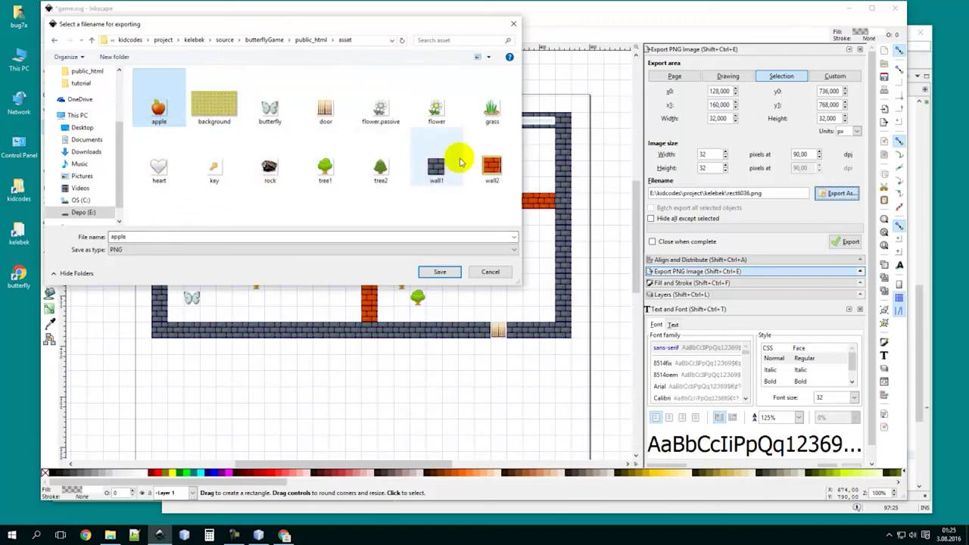
double_click(214, 236)
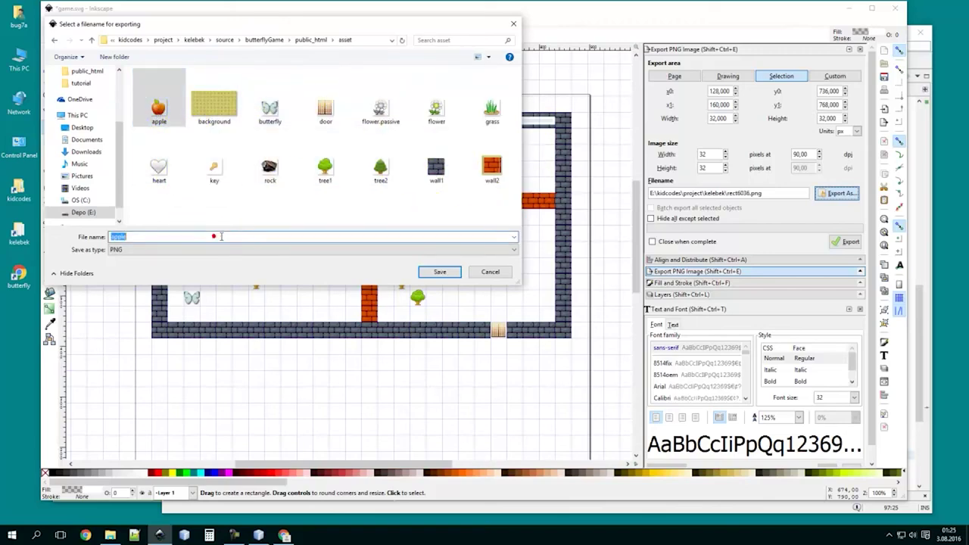
type(".")
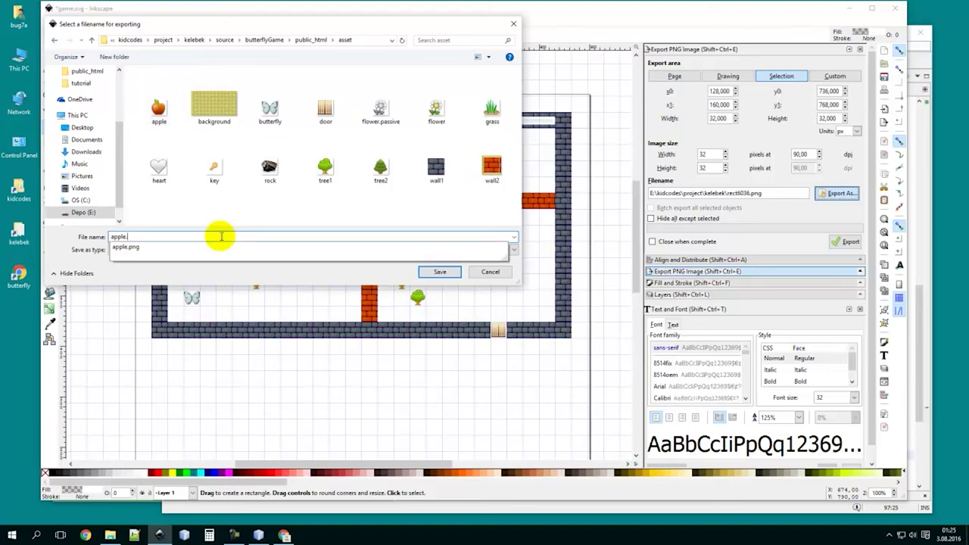
type("pa")
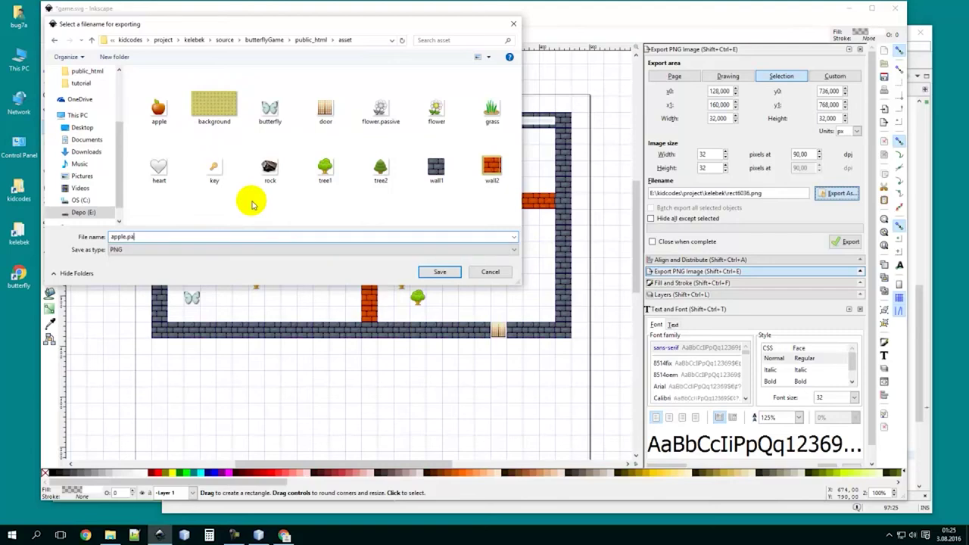
type("ssive")
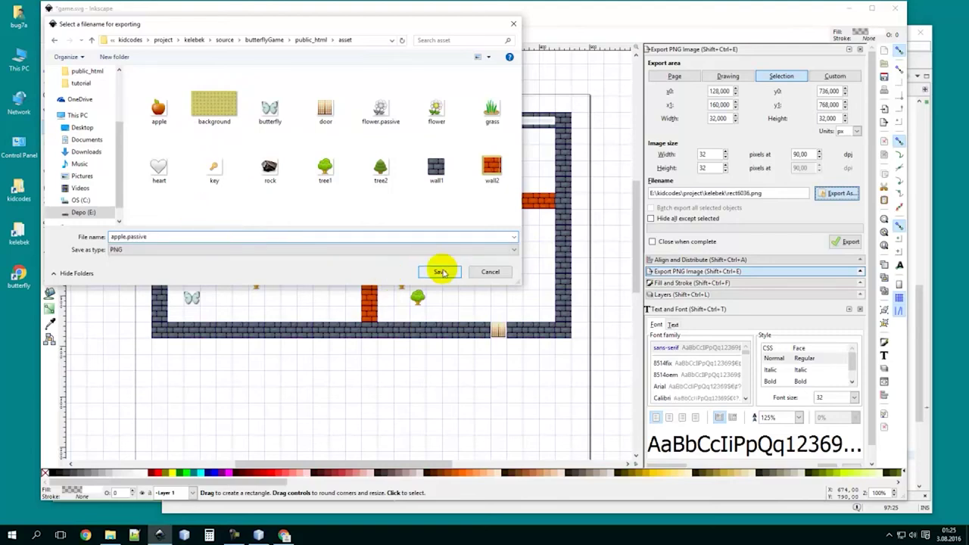
left_click(439, 271)
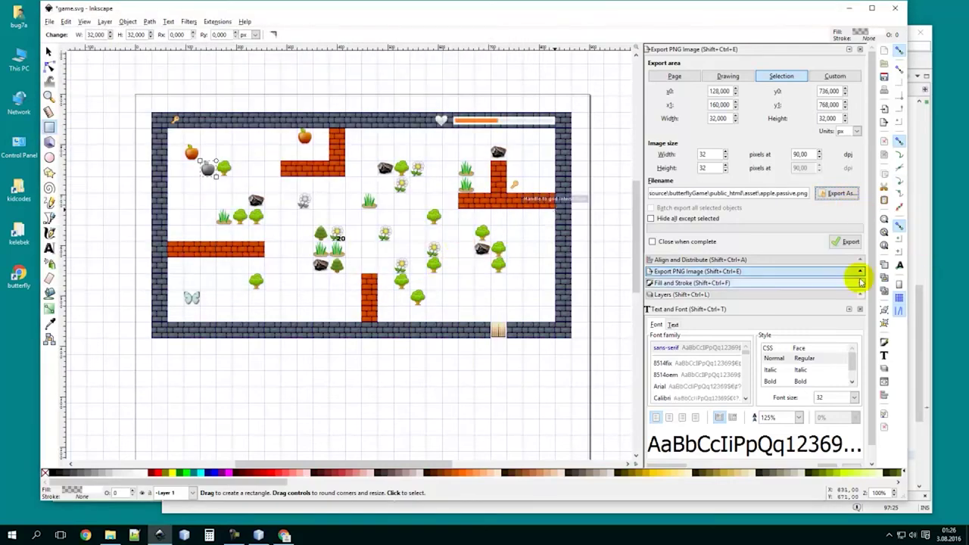
left_click(845, 242)
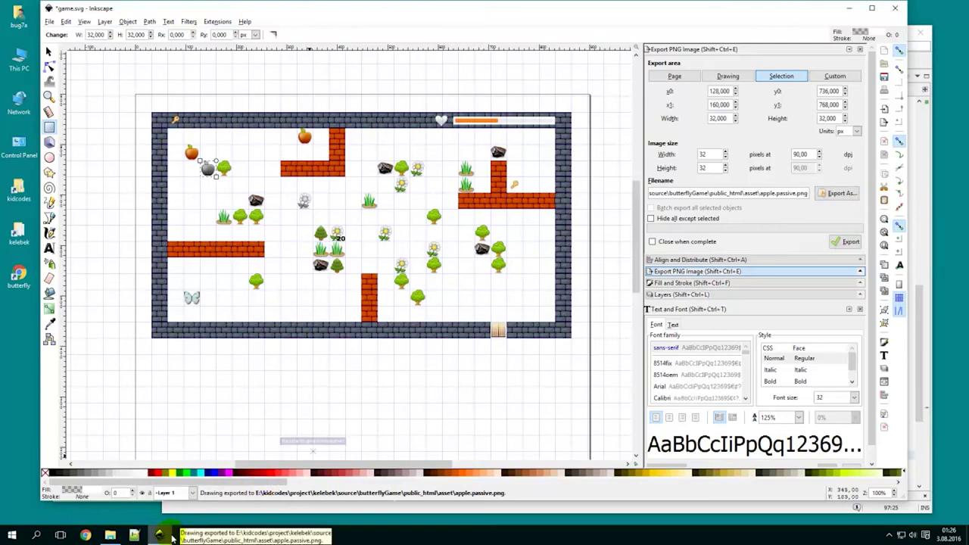
Switch to File Explorer, check the new apple.passive image in the asset folder, and return to Inkscape, leaving nothing selected.
left_click(109, 536)
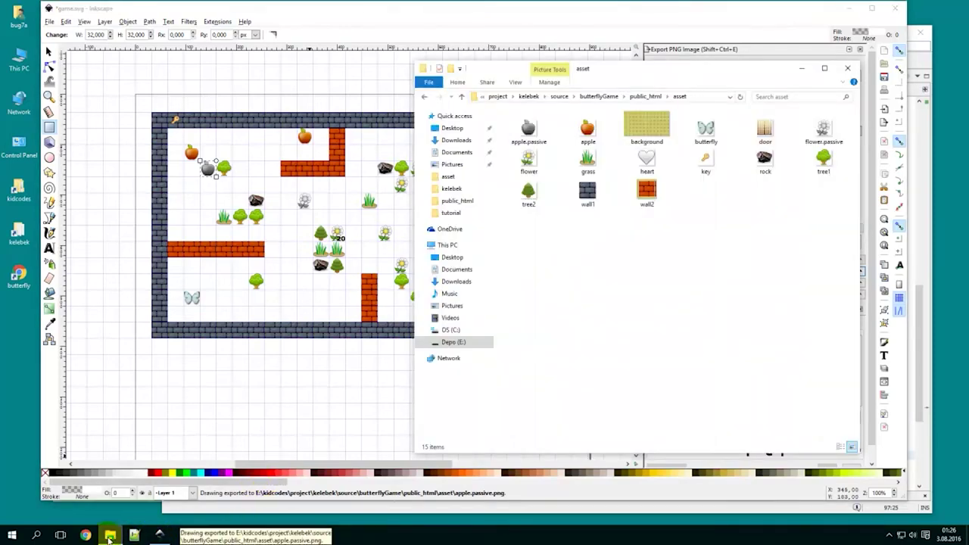
left_click(520, 128)
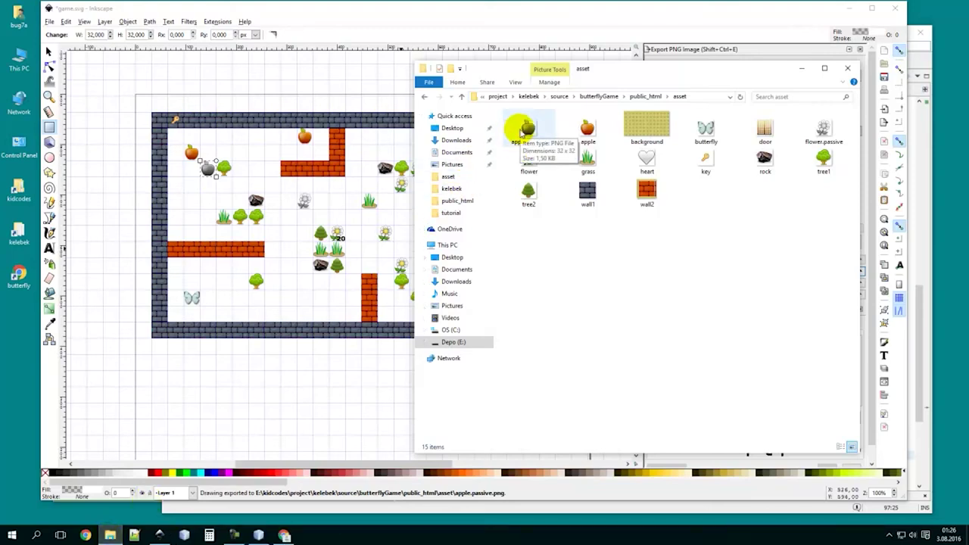
left_click(159, 536)
left_click(207, 168)
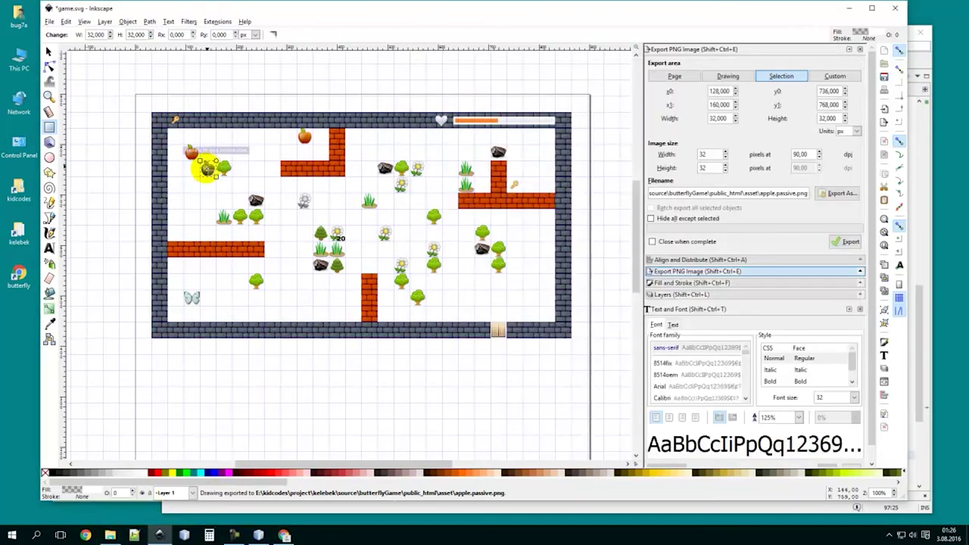
left_click(47, 53)
left_click(211, 185)
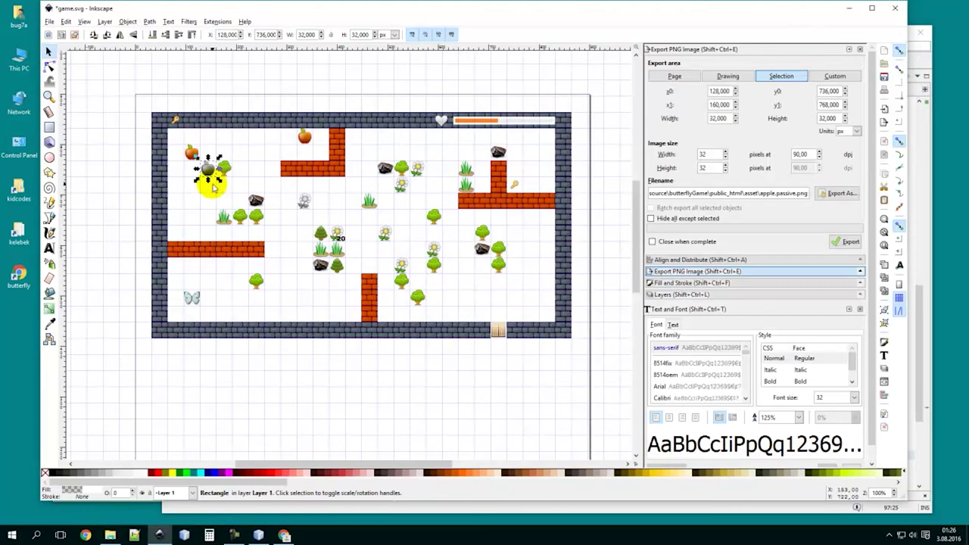
left_click(214, 189)
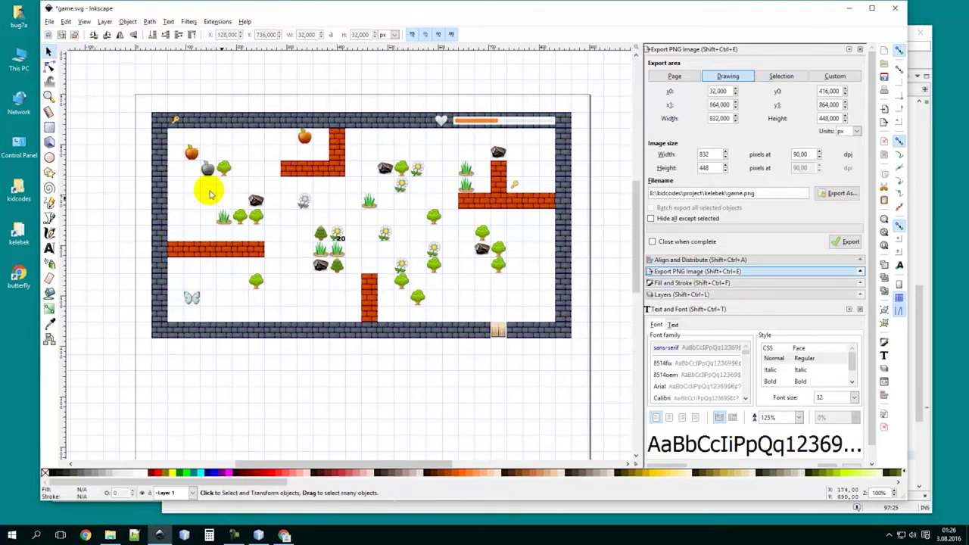
Draw a transparent 32 by 32 px rectangle over an end cell of the upper red brick wall and export it as wall2.png, replacing the existing file.
left_click(49, 126)
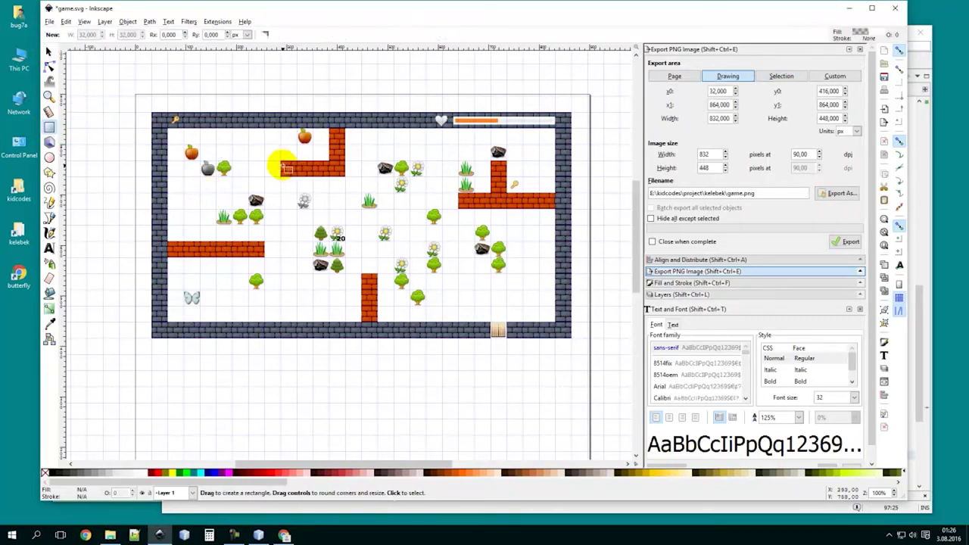
left_click_drag(286, 165, 295, 176)
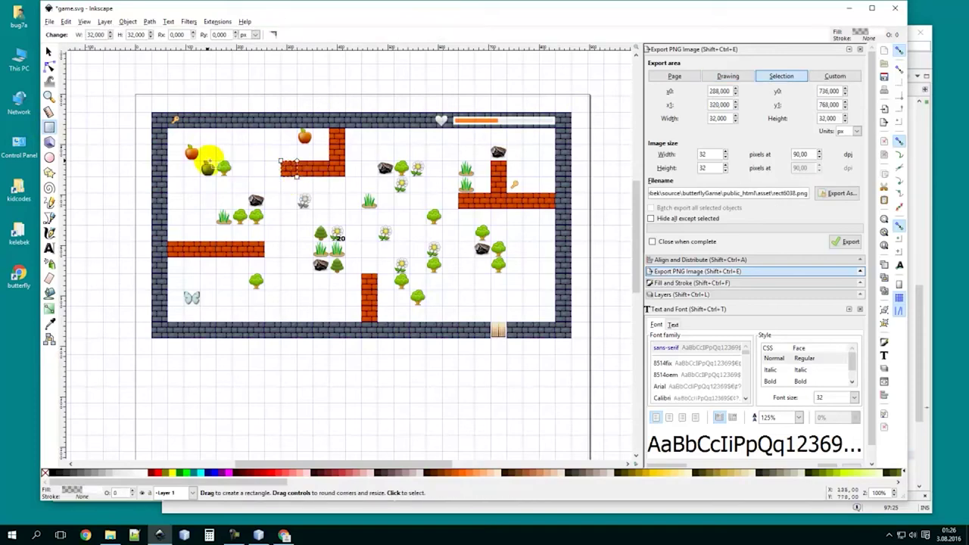
left_click(837, 193)
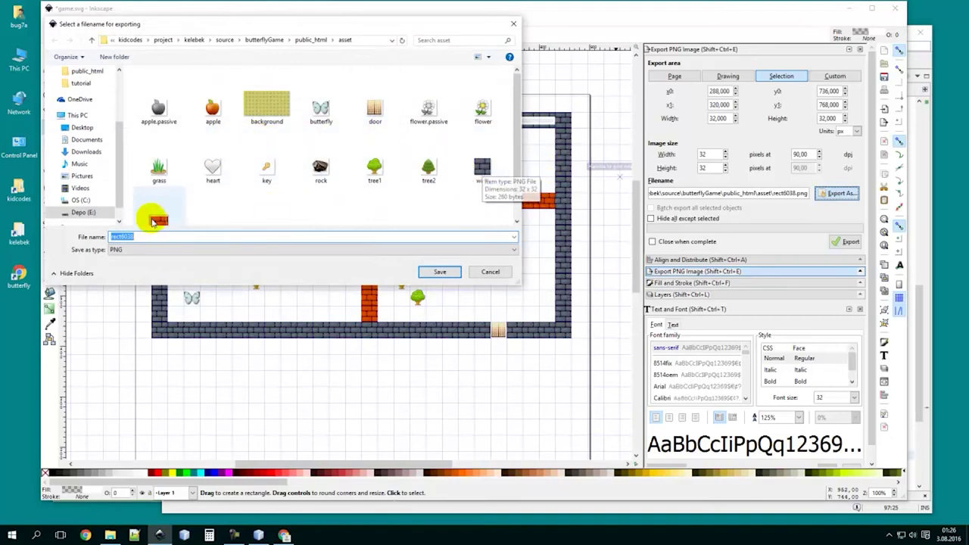
left_click(155, 219)
left_click(436, 271)
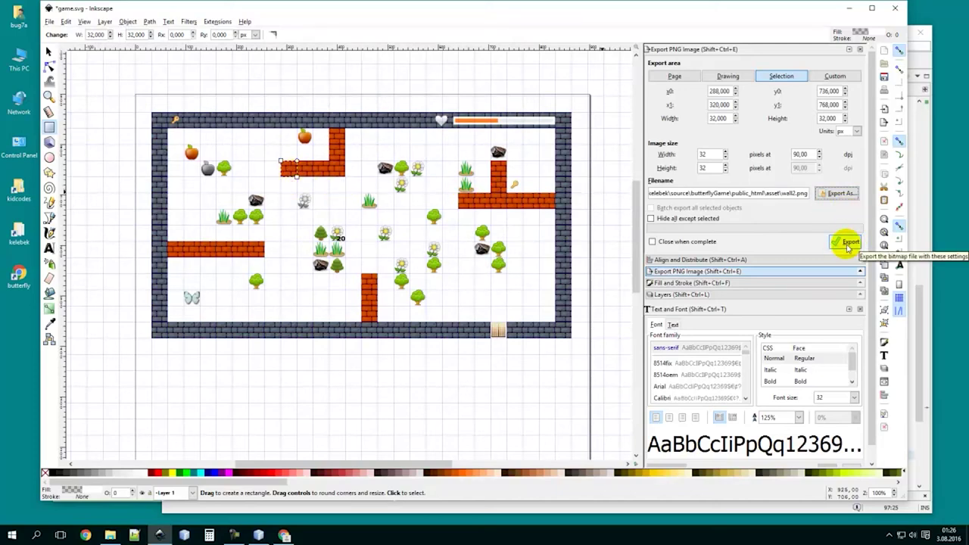
left_click(846, 242)
left_click(546, 300)
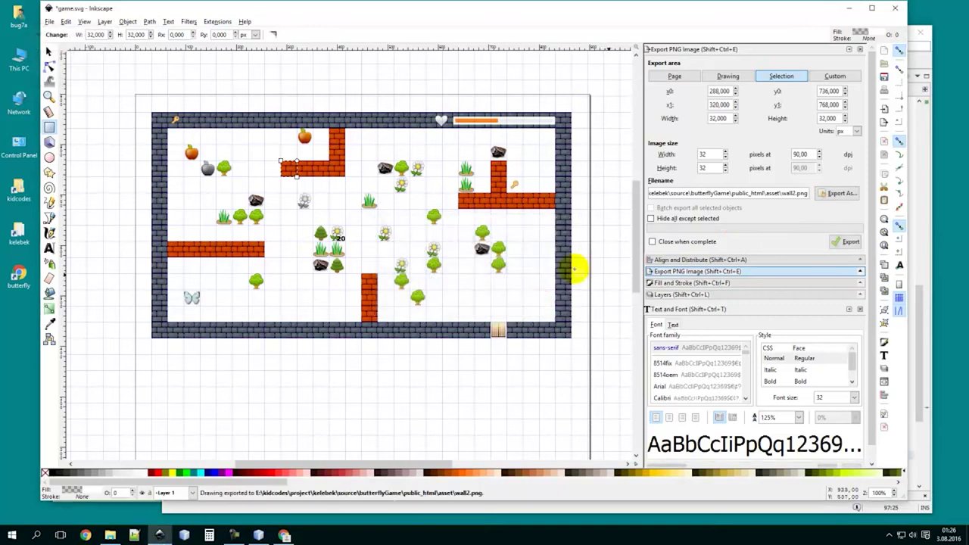
Switch to File Explorer, look over the exported images in the asset folder, and return to Inkscape.
left_click(110, 535)
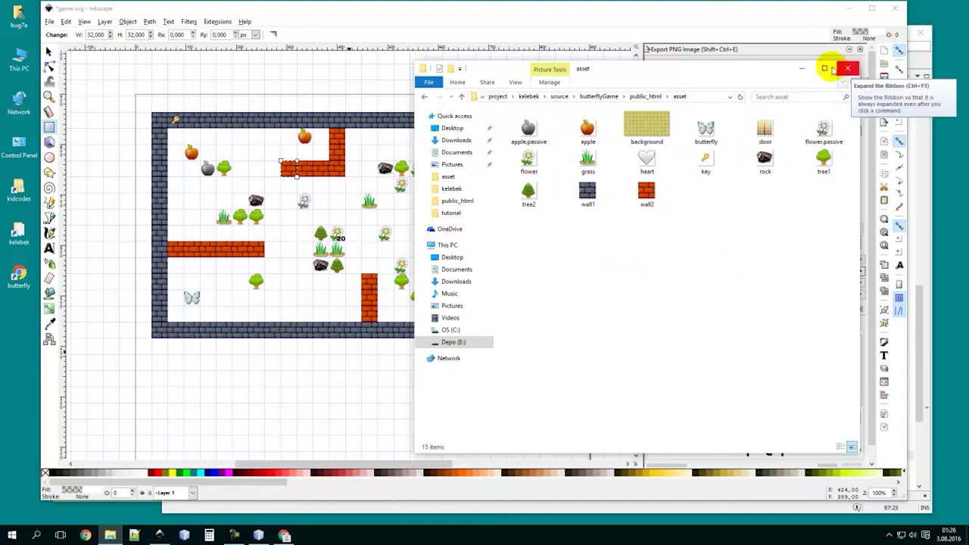
left_click_drag(724, 75, 565, 92)
left_click(508, 15)
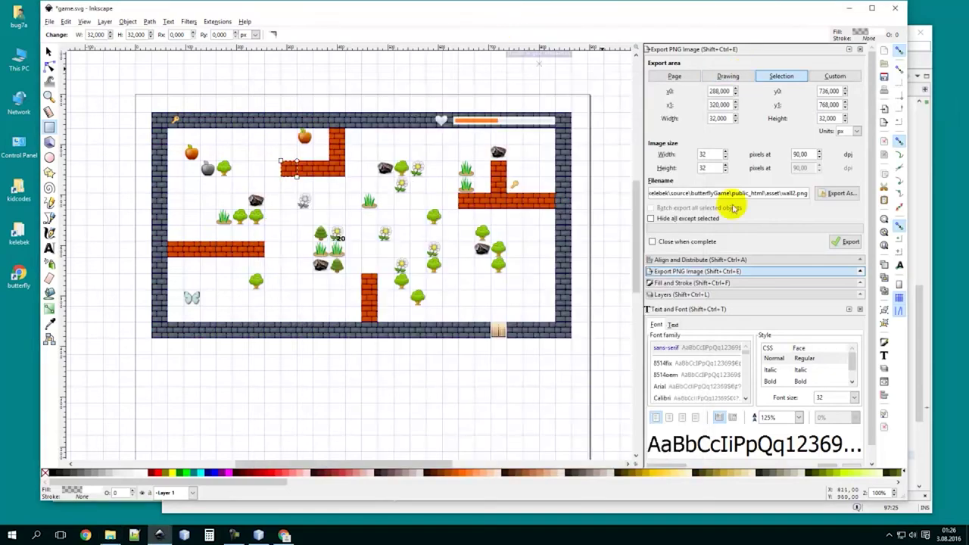
Make the grid layer, Layer 2 and Layer 3 visible again and save game.svg.
left_click(683, 295)
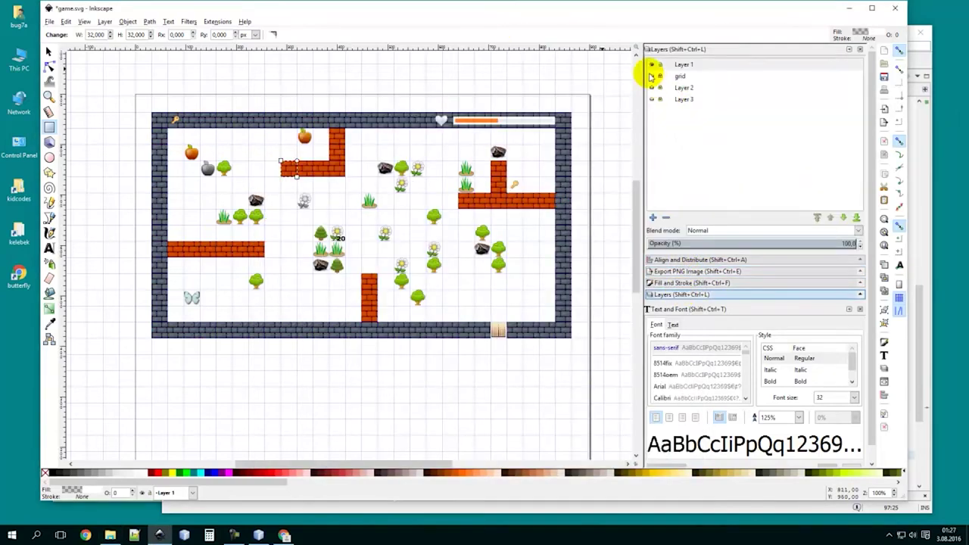
left_click(652, 77)
left_click(653, 88)
left_click(653, 99)
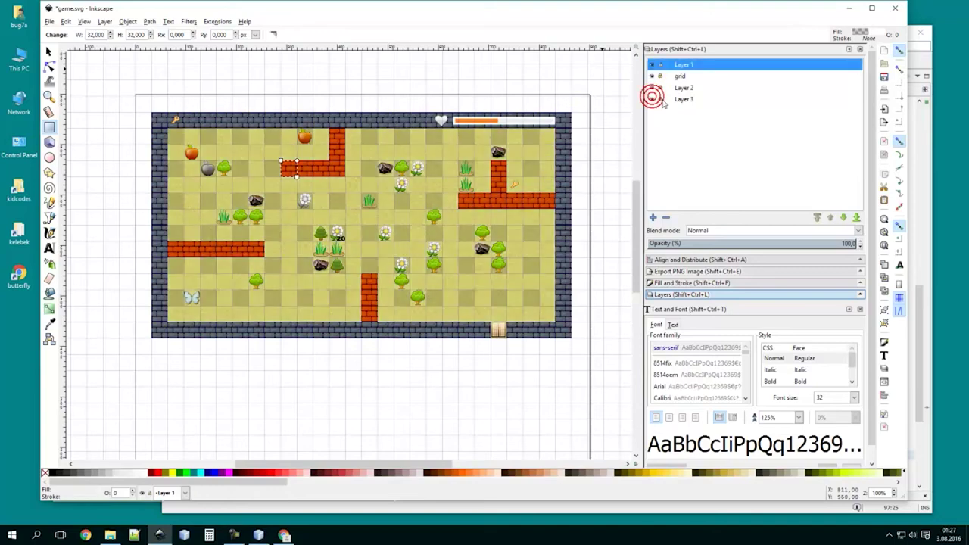
left_click(48, 21)
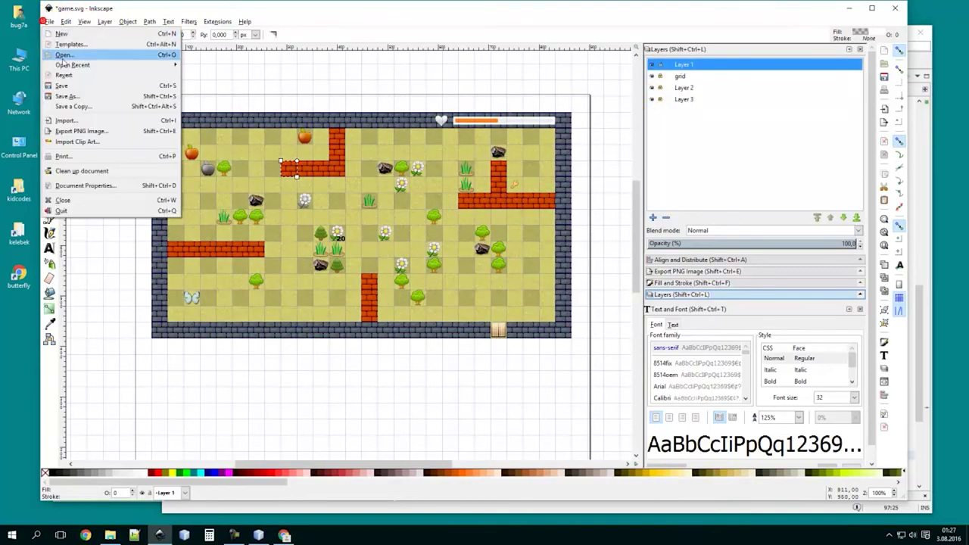
left_click(62, 86)
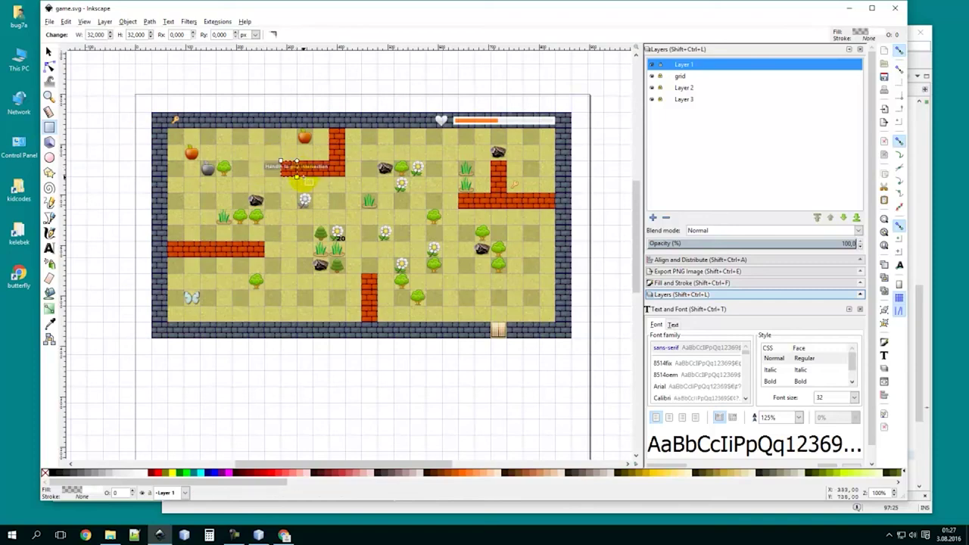
Check the greyscale and coloured apples on the canvas, leave nothing selected, and close game.svg with its changes saved.
left_click(49, 51)
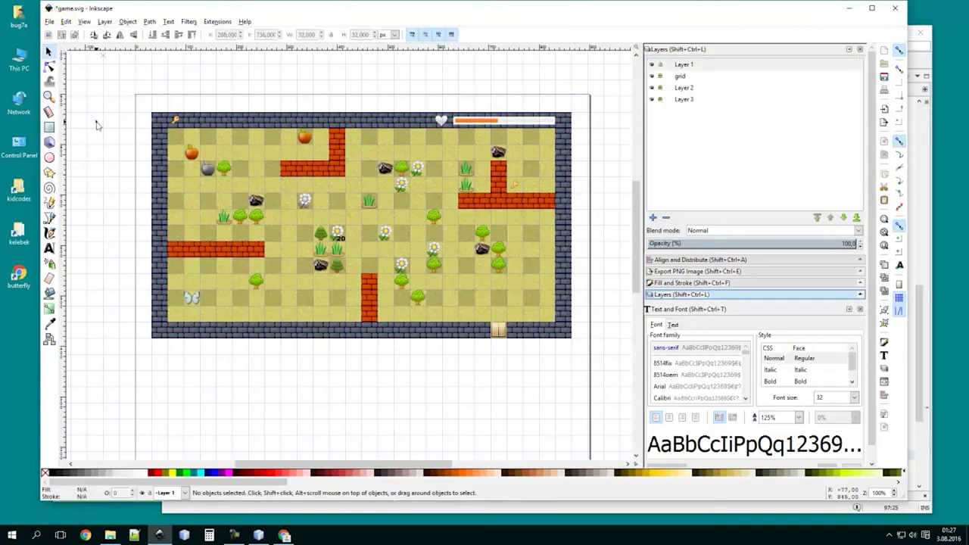
left_click(209, 170)
left_click(190, 155)
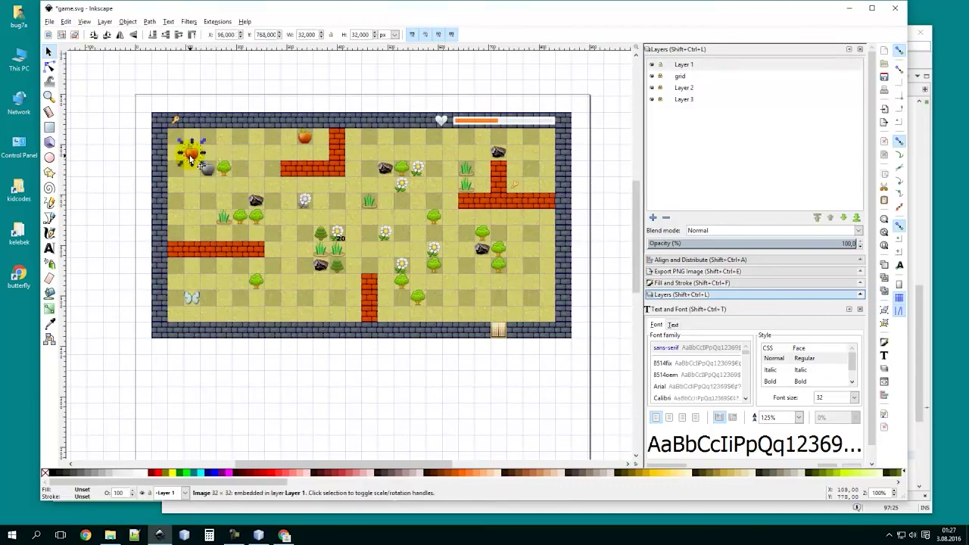
left_click(117, 173)
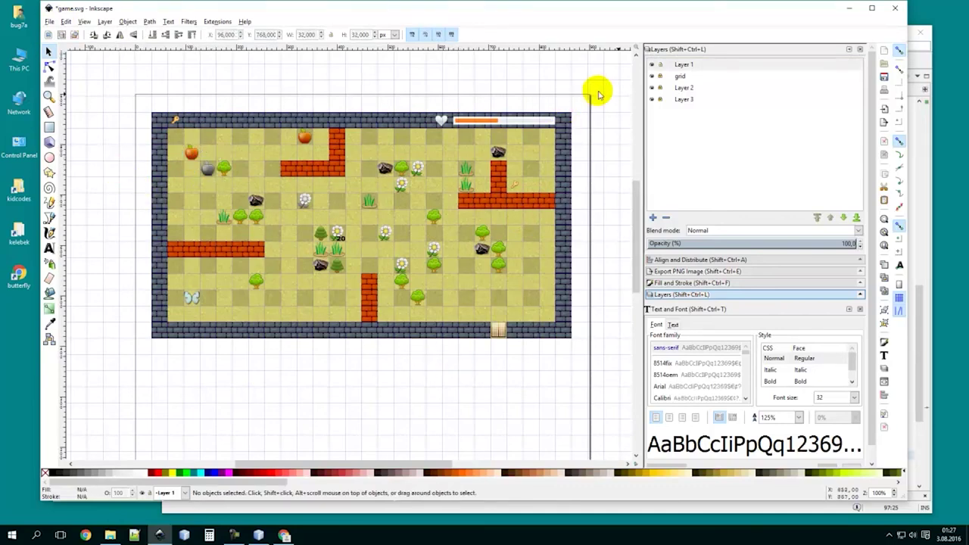
left_click(895, 9)
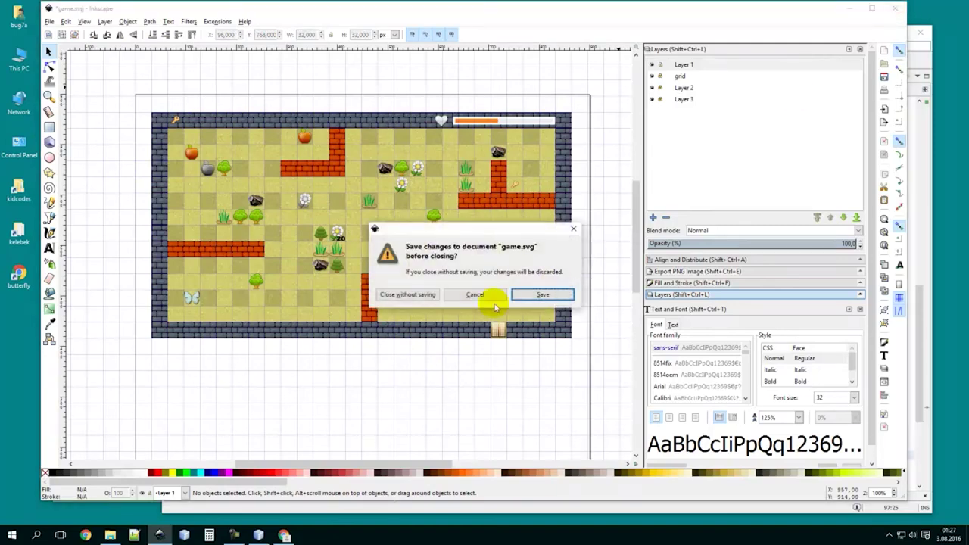
left_click(546, 297)
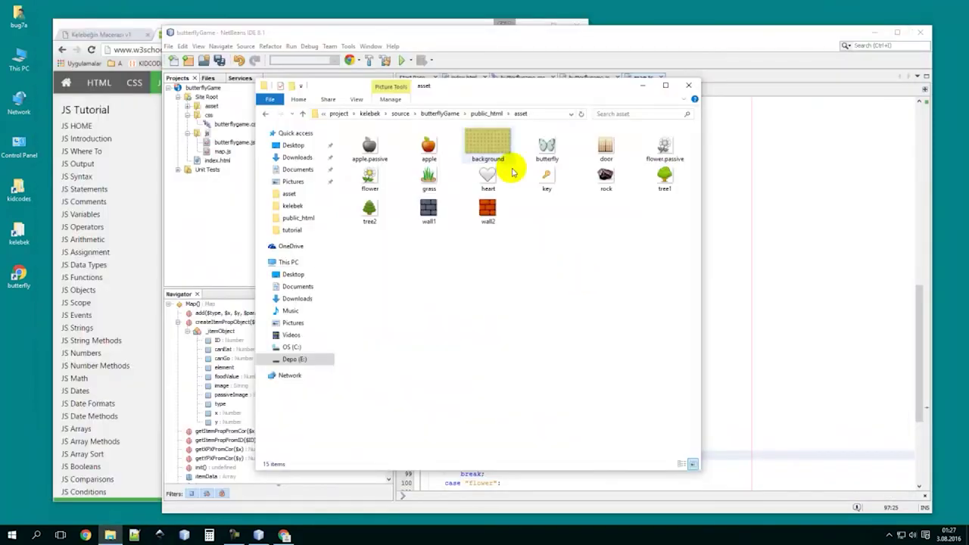
Move the asset folder window aside and narrow it, then switch to NetBeans and raise its window to show the apple case in map.js.
left_click_drag(525, 93, 289, 63)
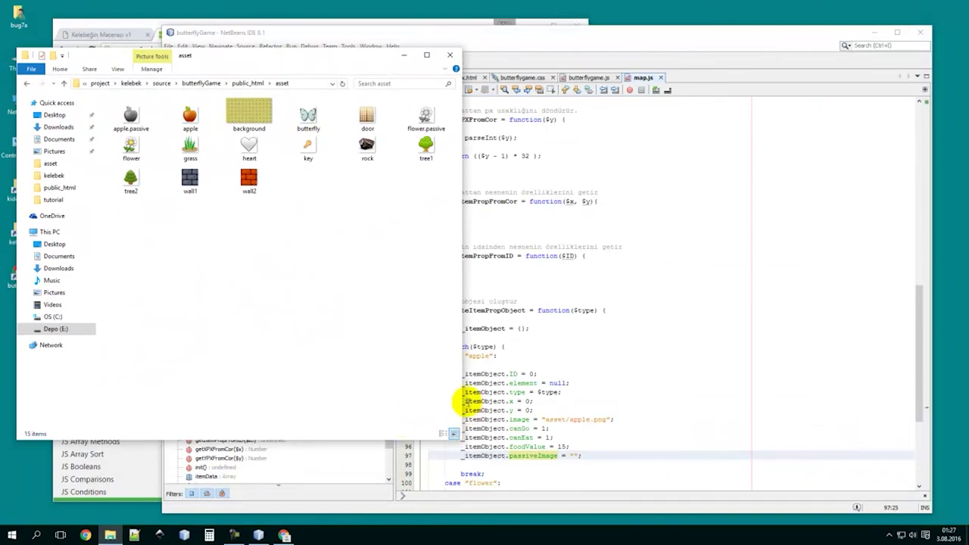
left_click_drag(459, 395, 364, 389)
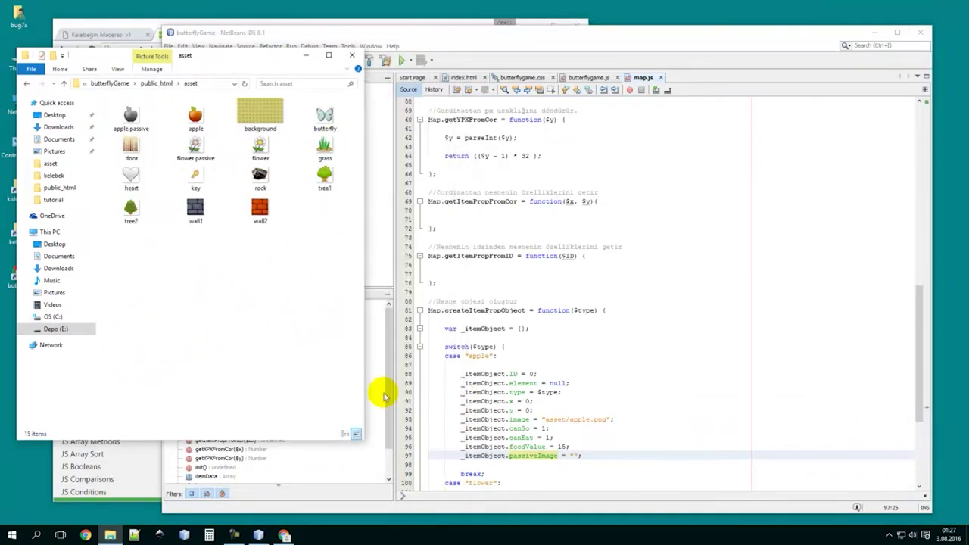
left_click(615, 452)
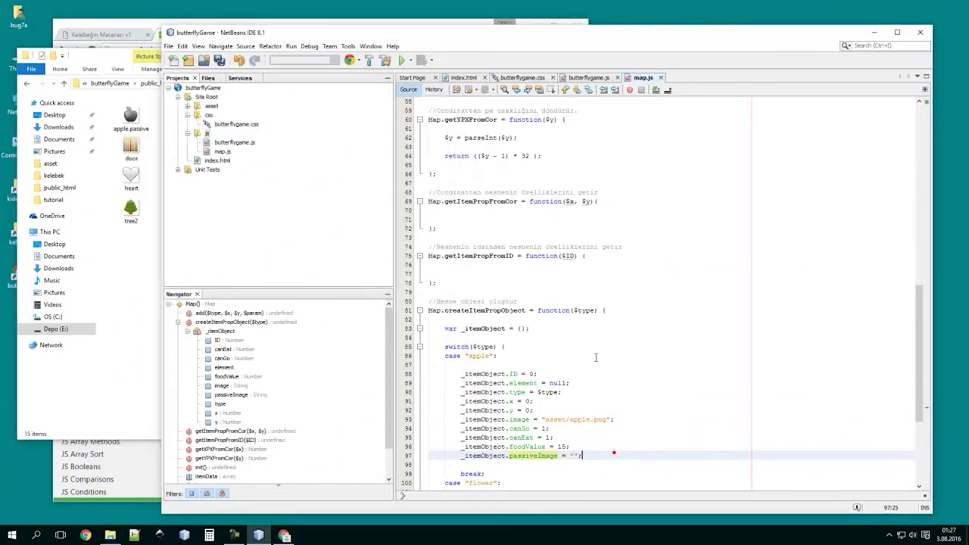
left_click_drag(594, 34, 598, 16)
scroll(572, 364, "down", 3)
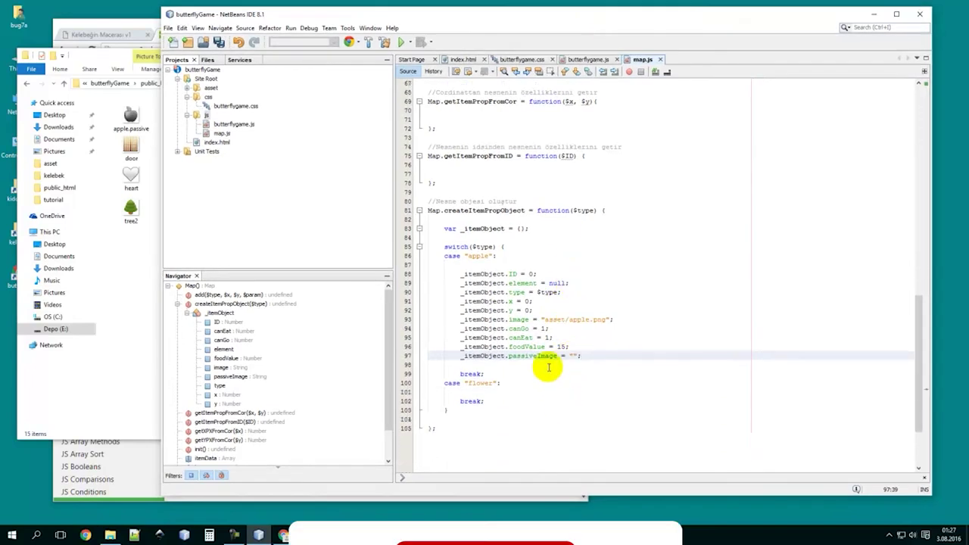
Set the apple case's passiveImage to "asset/apple.passive.png", reusing the path from its image property, and save map.js.
left_click_drag(543, 320, 564, 320)
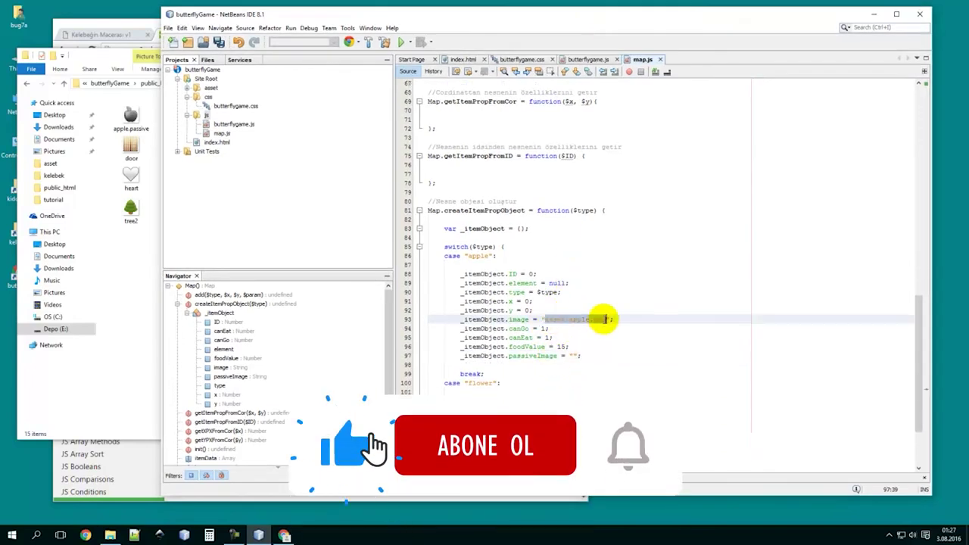
left_click(573, 356)
type("asset/apple.png")
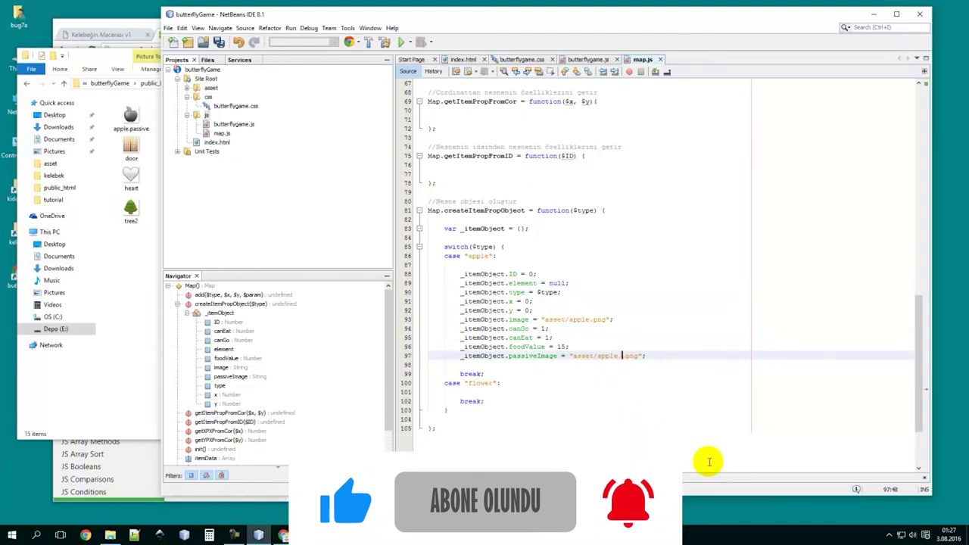
key("Left")
key("Left")
key("Left")
key("ctrl+space")
type("pass")
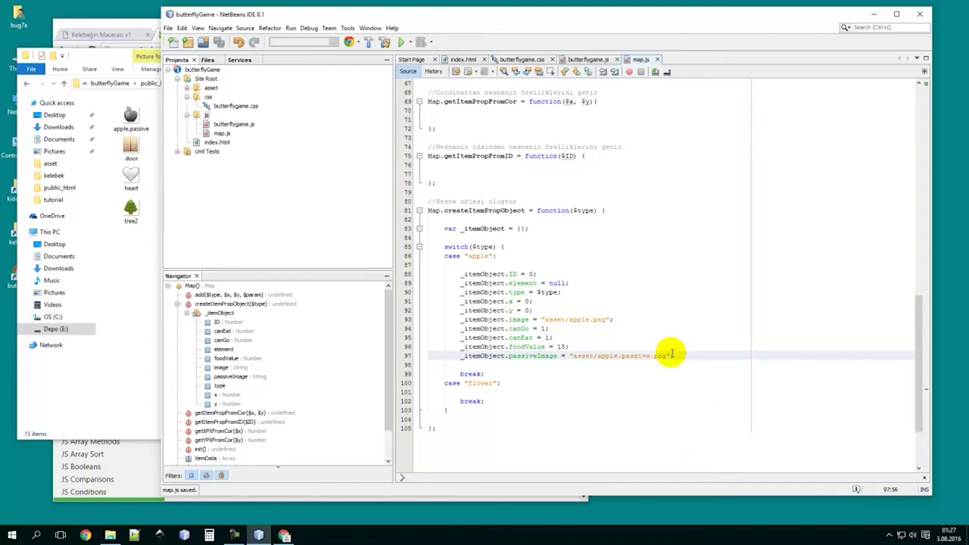
Compare the item images in the asset folder with the apple and flower cases of createItemPropObject in map.js.
left_click(117, 284)
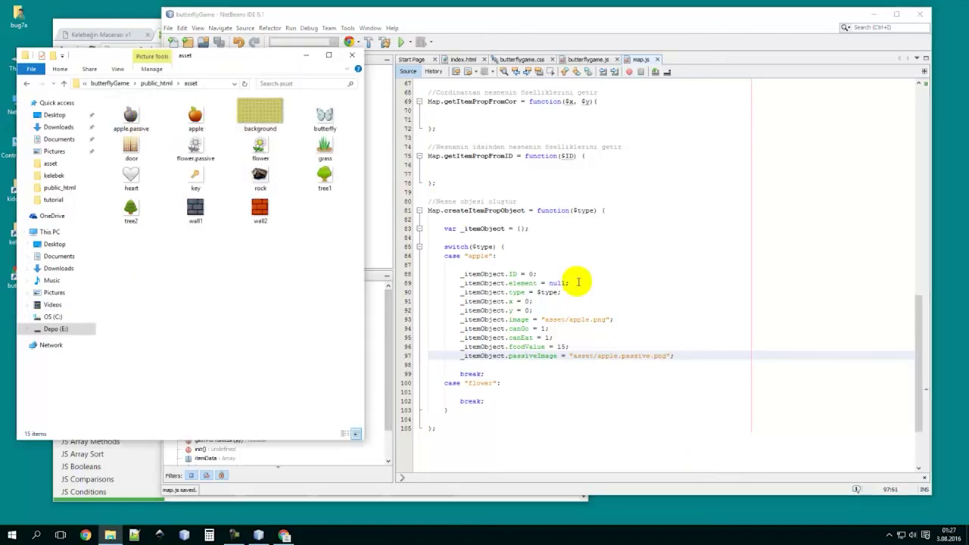
left_click(693, 354)
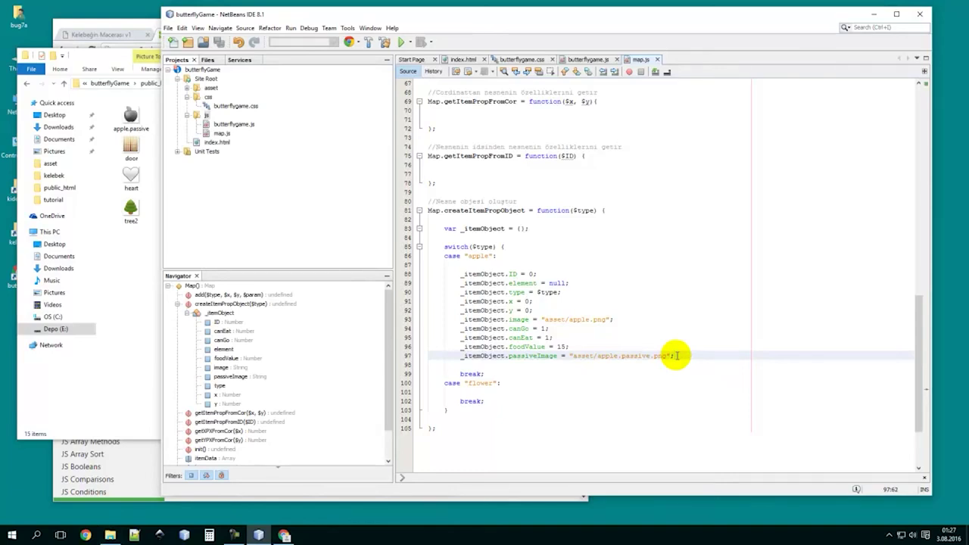
left_click(519, 372)
left_click(514, 383)
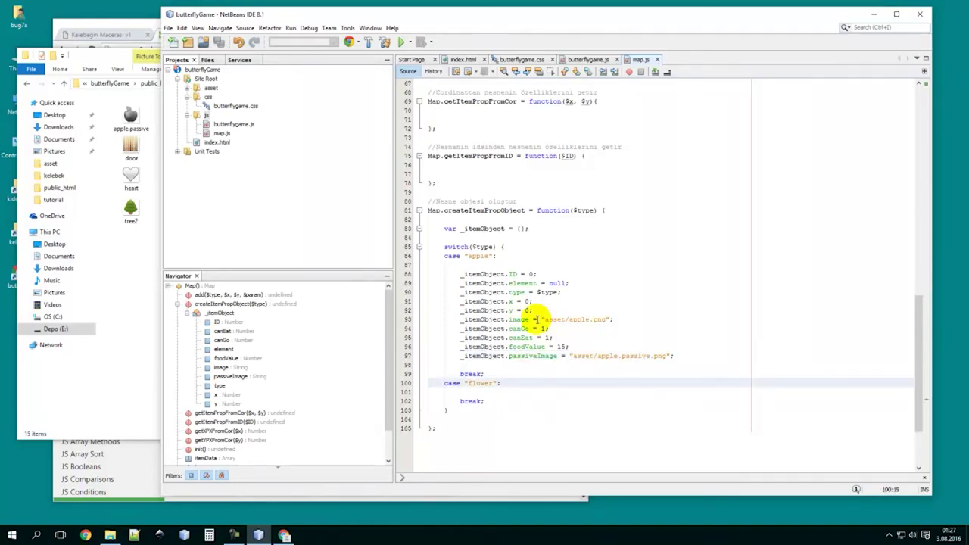
scroll(508, 236, "up", 3)
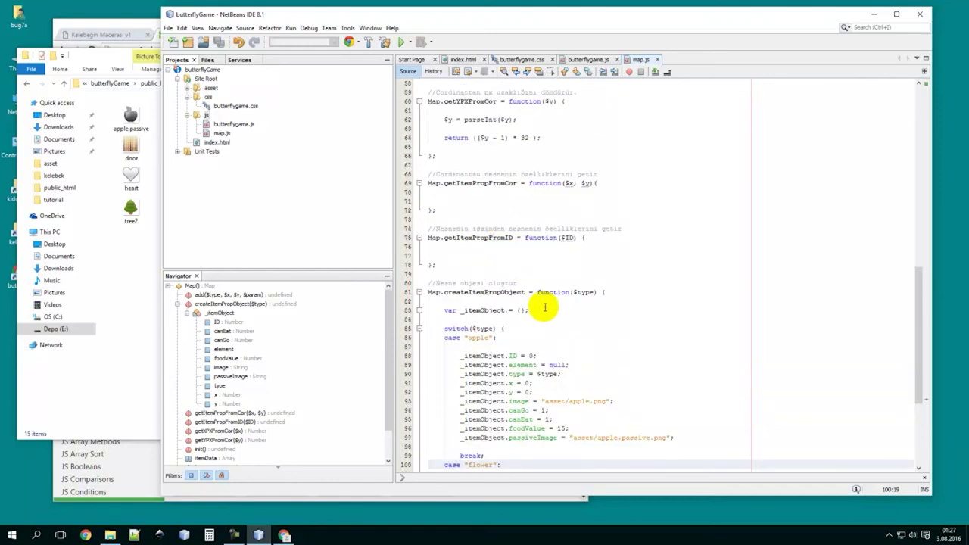
scroll(544, 307, "down", 4)
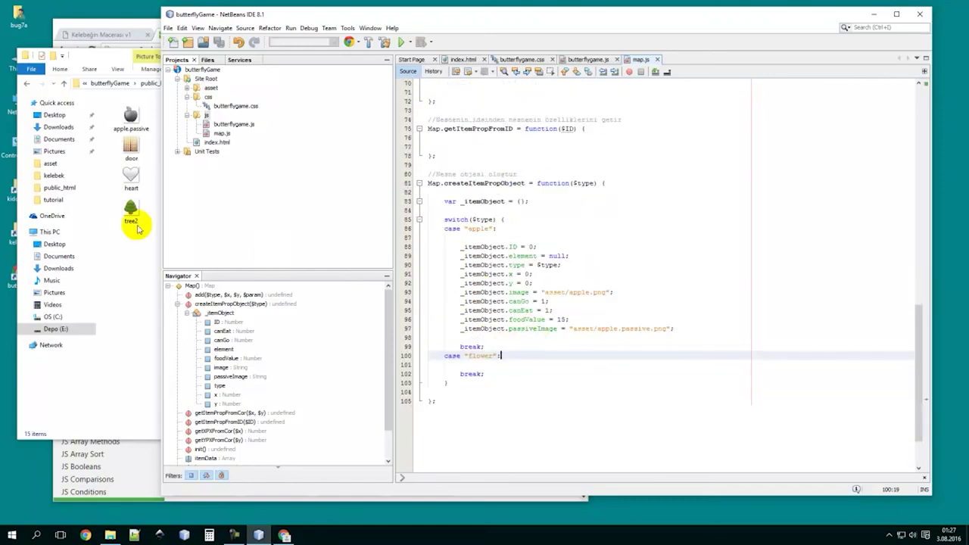
left_click(130, 274)
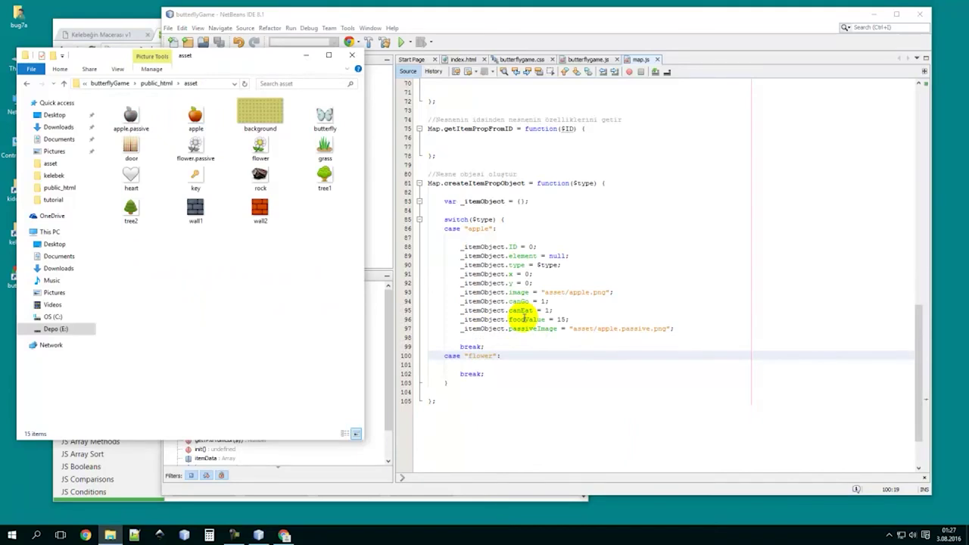
left_click(524, 319)
left_click(509, 354)
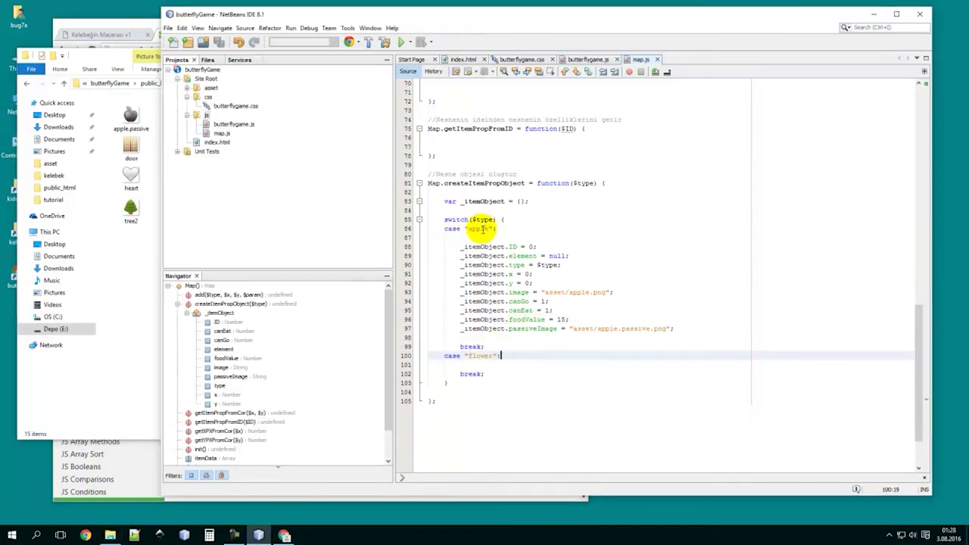
Switch back to the asset folder and examine the butterfly and door images.
left_click(108, 275)
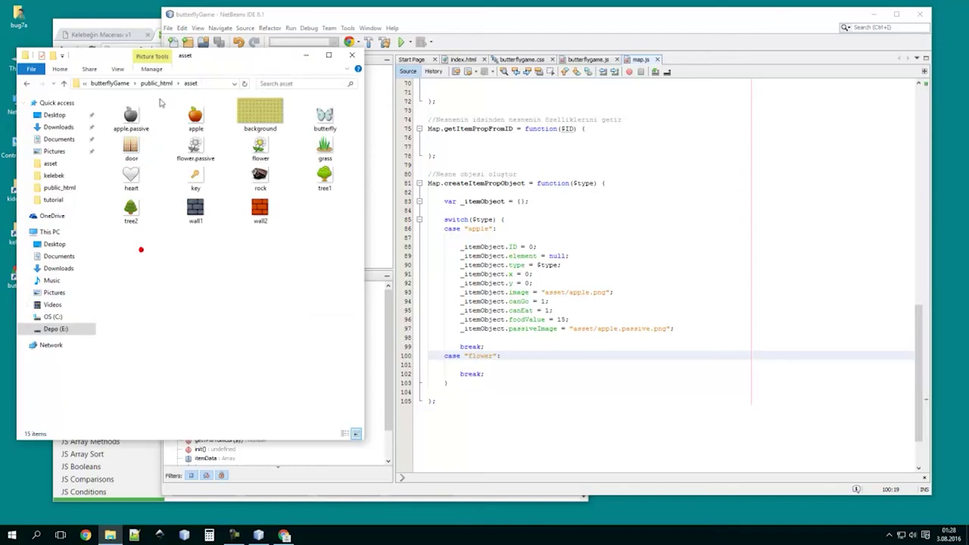
left_click(324, 115)
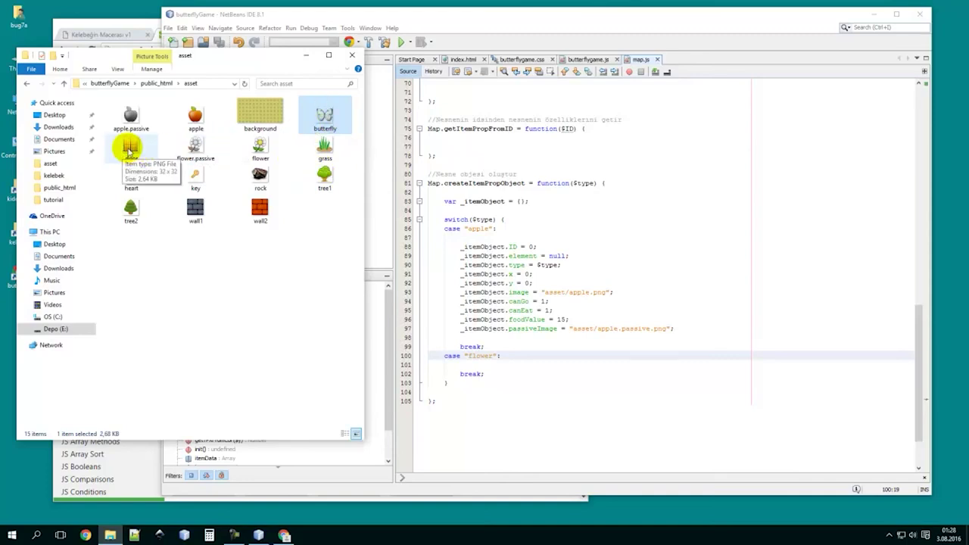
left_click(130, 149)
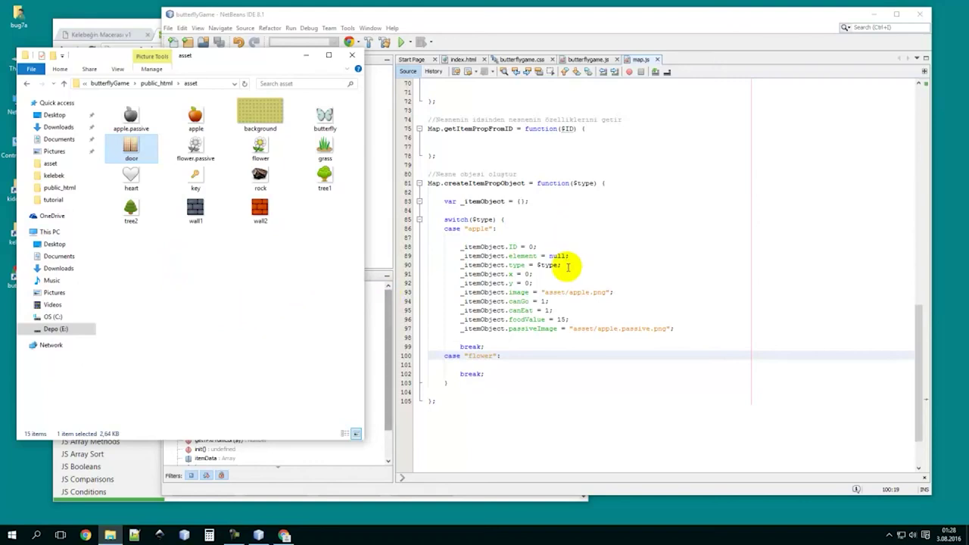
Add a needKey property with the value 1 to _itemObject below the passiveImage line of the apple case.
left_click(677, 329)
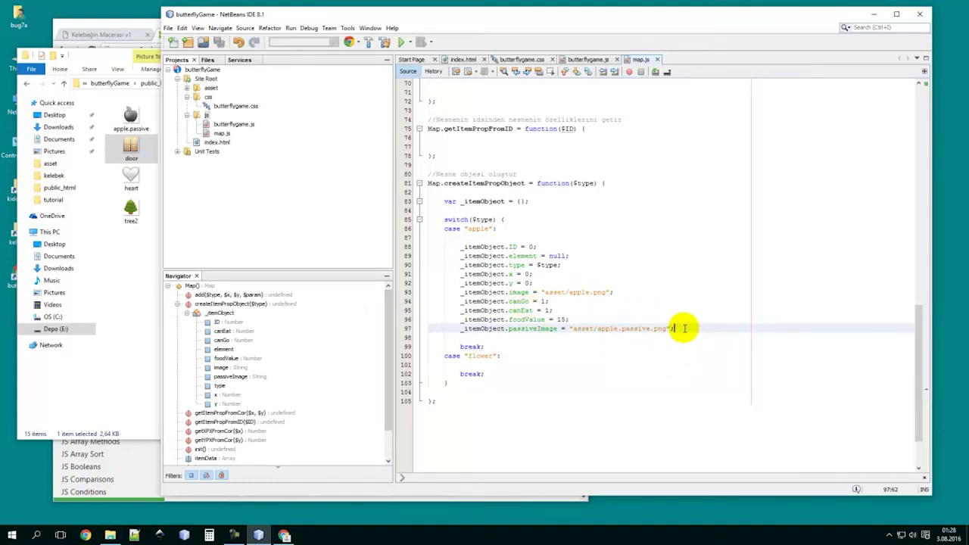
key("Return")
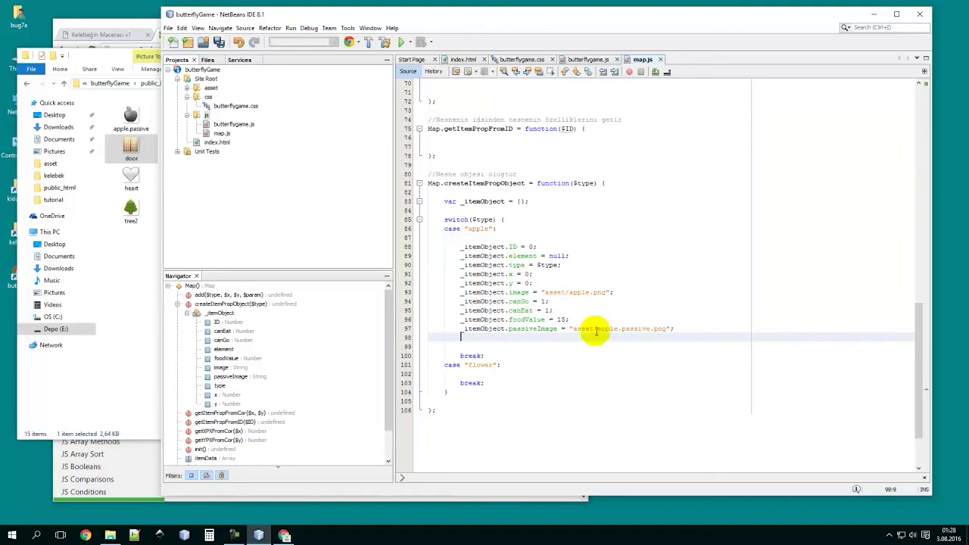
left_click(475, 329)
double_click(475, 328)
key("ctrl+c")
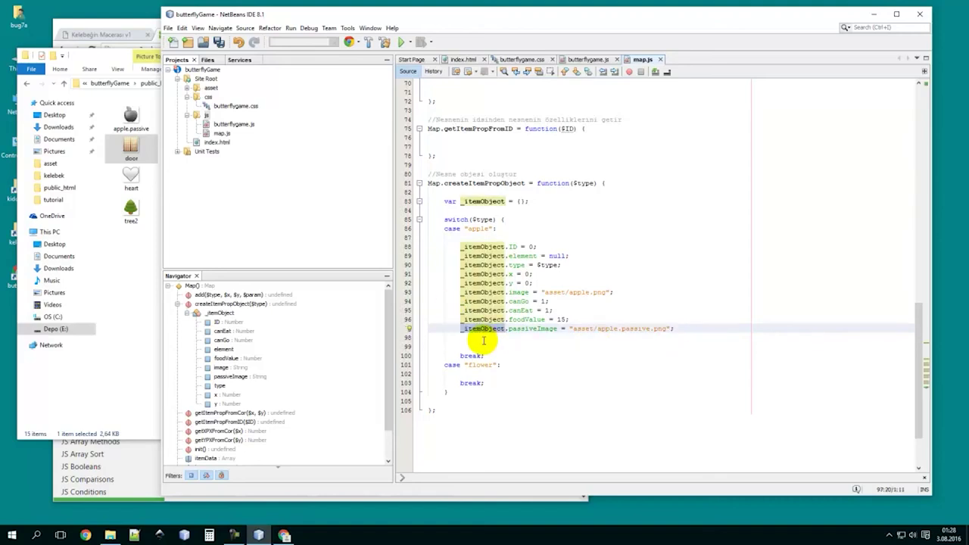
left_click(469, 338)
key("ctrl+v")
type(".n")
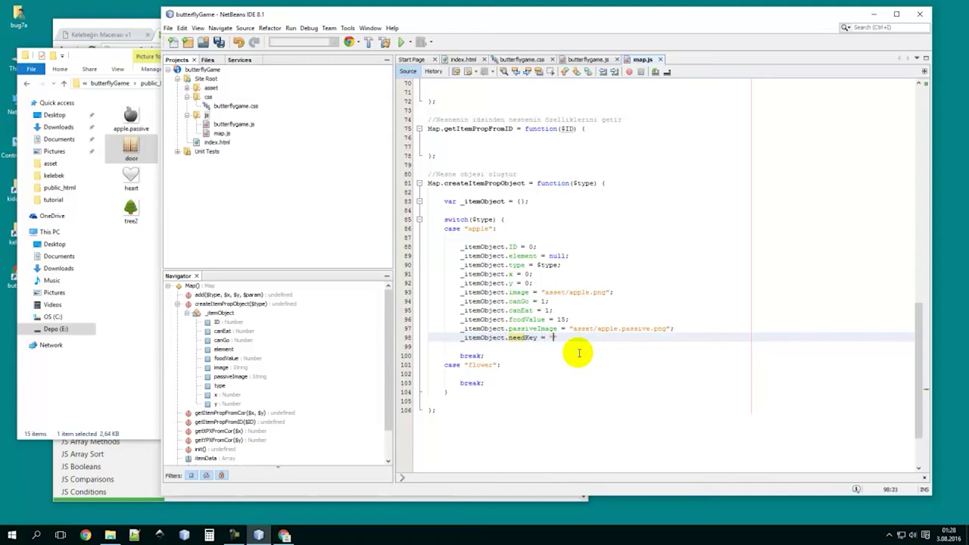
key("Down")
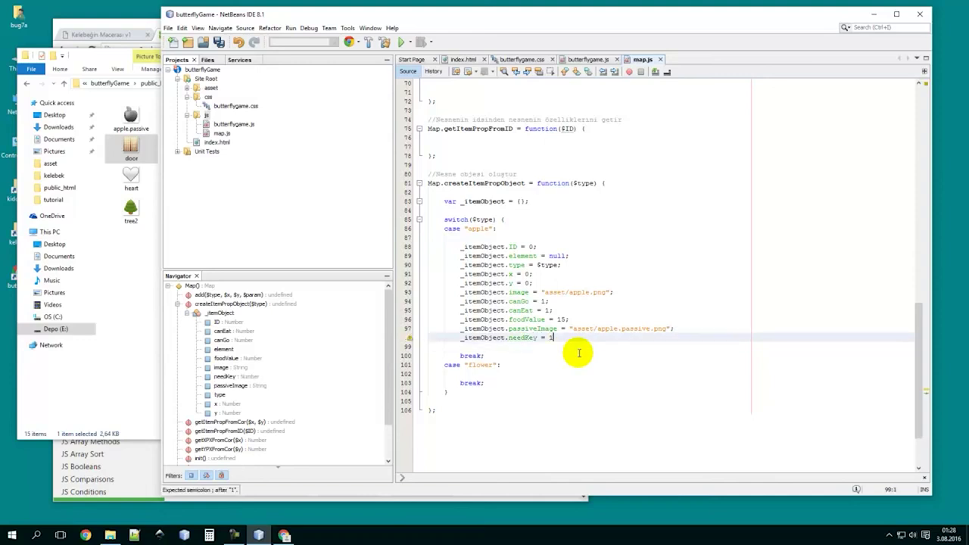